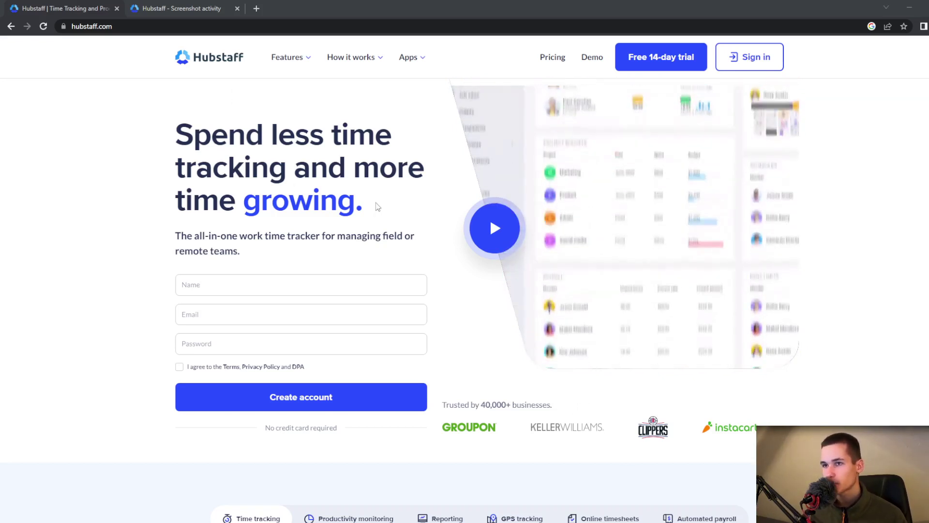
Scroll the homepage past the time-tracking demo to the 'Each month' stats, highlighting Total hours tracked
{"action": "scroll", "coordinate": [397, 166], "scroll_direction": "down", "scroll_amount": 6}
{"action": "scroll", "coordinate": [425, 200], "scroll_direction": "down", "scroll_amount": 4}
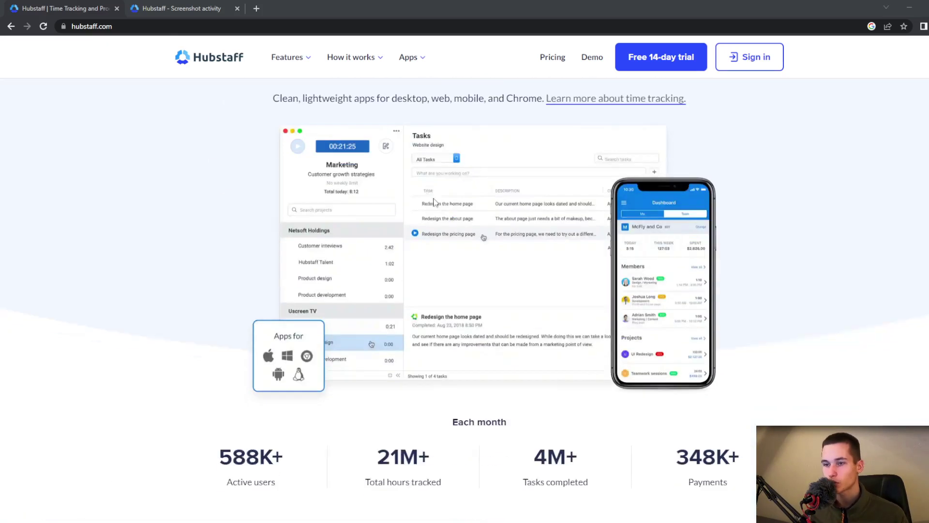
{"action": "scroll", "coordinate": [435, 218], "scroll_direction": "up", "scroll_amount": 4}
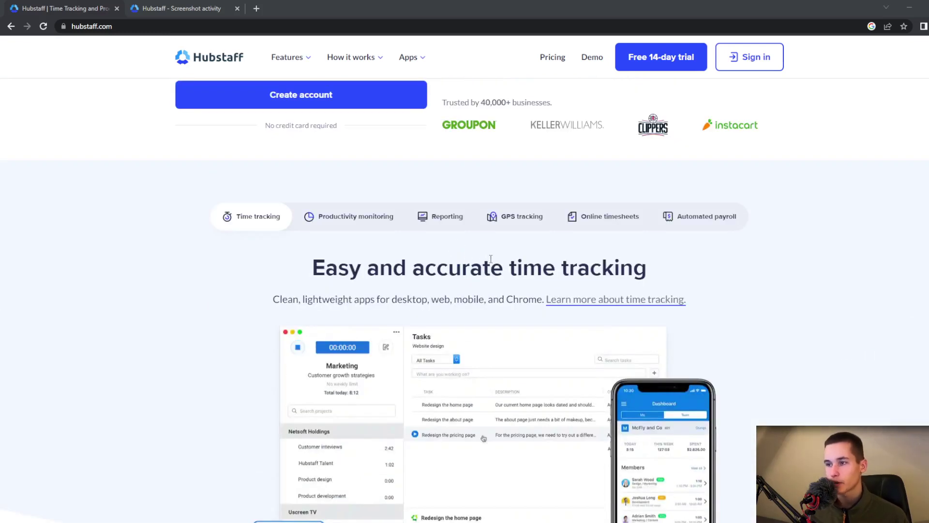
{"action": "scroll", "coordinate": [360, 234], "scroll_direction": "down", "scroll_amount": 1}
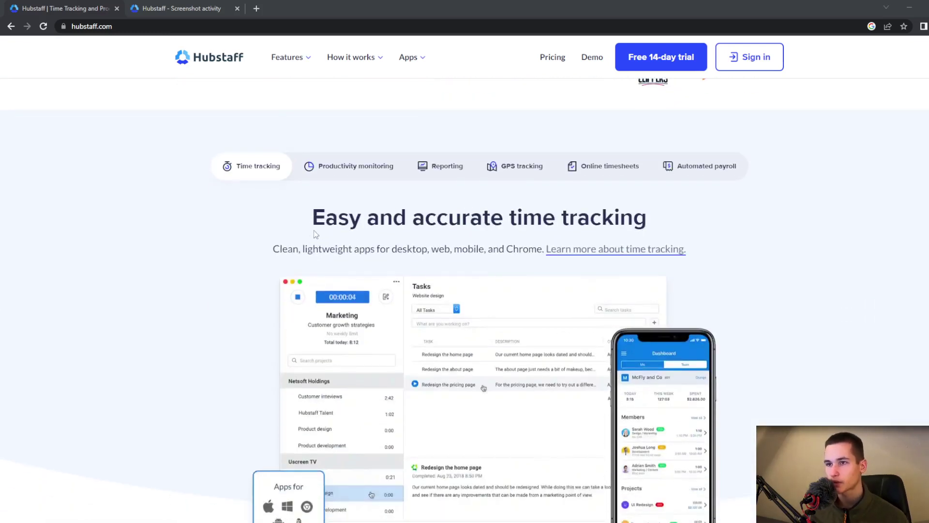
{"action": "left_click_drag", "start_coordinate": [315, 234], "coordinate": [656, 221]}
{"action": "left_click", "coordinate": [389, 224]}
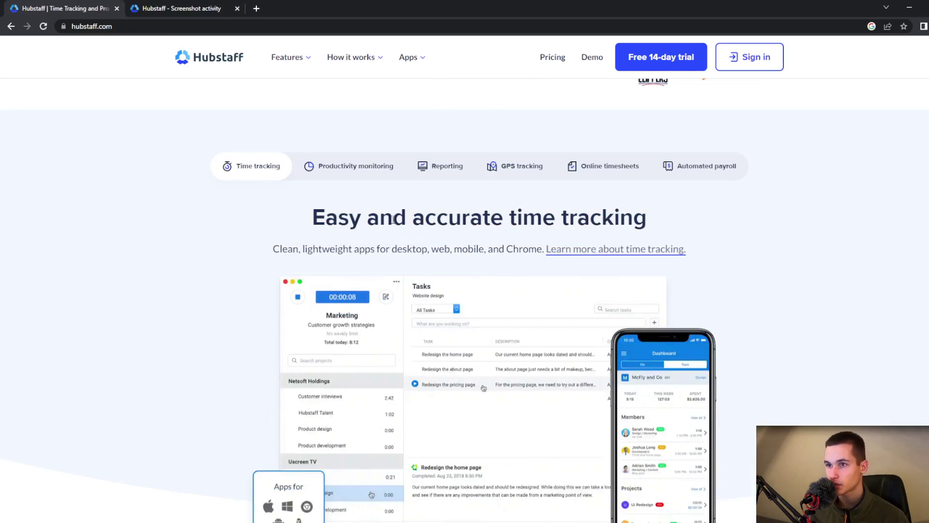
{"action": "scroll", "coordinate": [568, 220], "scroll_direction": "down", "scroll_amount": 6}
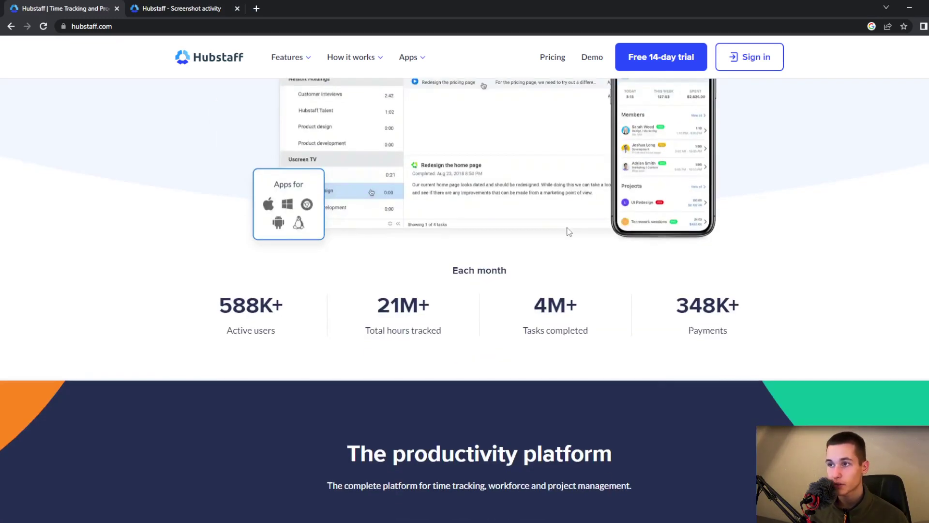
{"action": "scroll", "coordinate": [570, 226], "scroll_direction": "down", "scroll_amount": 2}
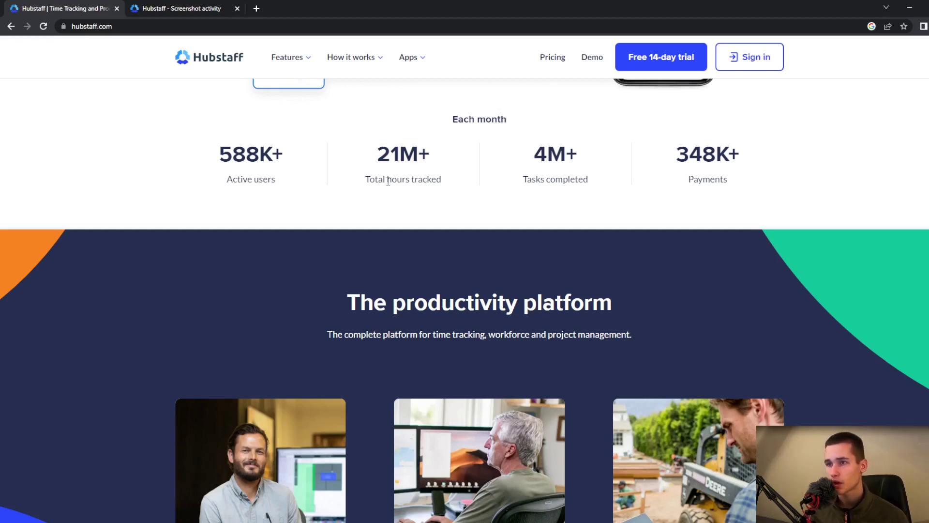
{"action": "left_click_drag", "start_coordinate": [388, 181], "coordinate": [462, 178]}
Scroll through the product cards and the 'Automate team management' section
{"action": "left_click", "coordinate": [517, 158]}
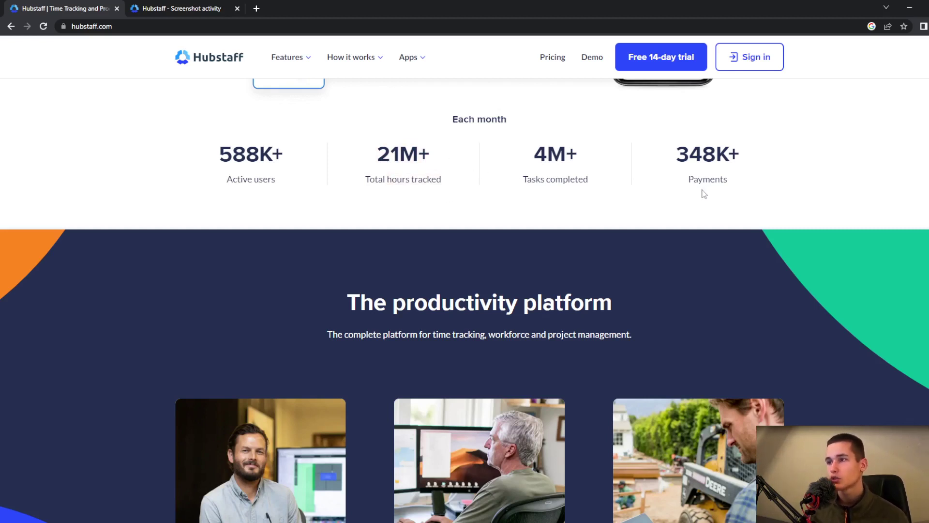
{"action": "scroll", "coordinate": [704, 194], "scroll_direction": "down", "scroll_amount": 6}
{"action": "scroll", "coordinate": [632, 239], "scroll_direction": "down", "scroll_amount": 5}
{"action": "scroll", "coordinate": [632, 239], "scroll_direction": "down", "scroll_amount": 3}
{"action": "scroll", "coordinate": [638, 258], "scroll_direction": "up", "scroll_amount": 7}
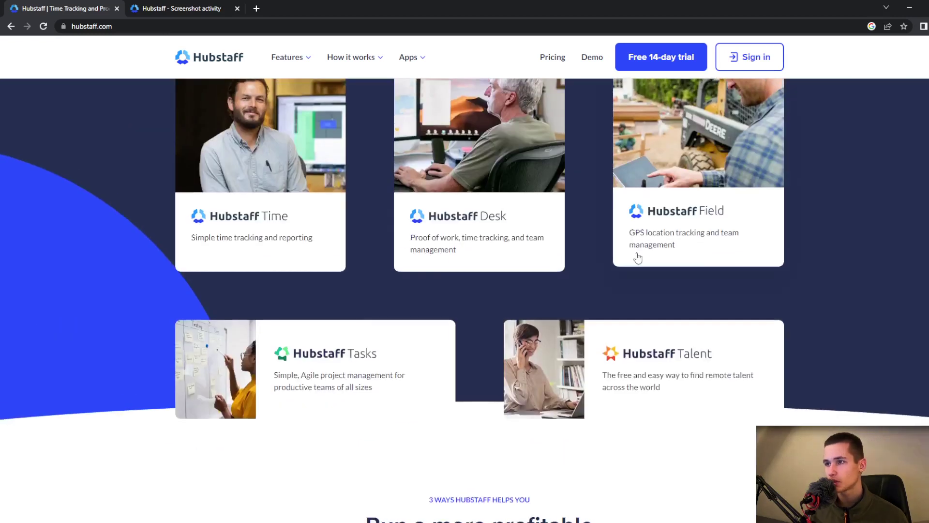
{"action": "scroll", "coordinate": [638, 203], "scroll_direction": "up", "scroll_amount": 4}
{"action": "scroll", "coordinate": [642, 163], "scroll_direction": "down", "scroll_amount": 2}
{"action": "scroll", "coordinate": [649, 220], "scroll_direction": "up", "scroll_amount": 2}
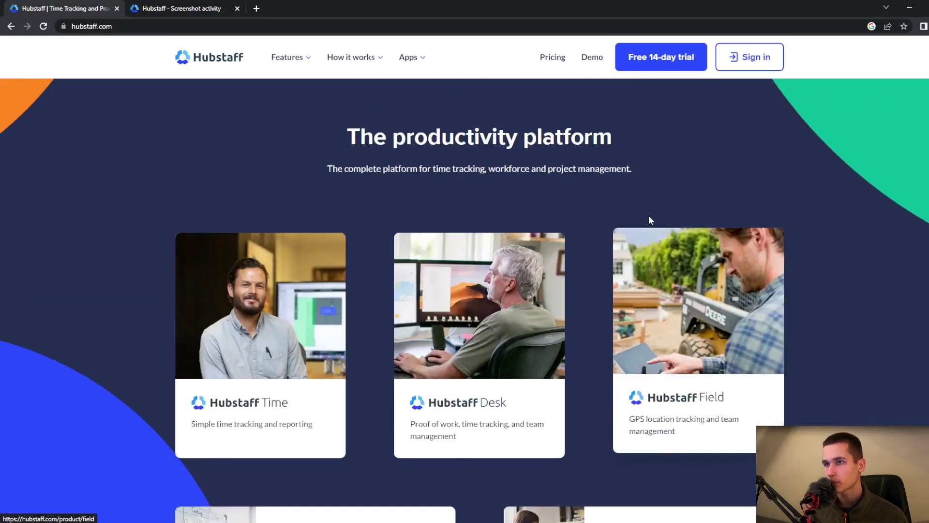
{"action": "scroll", "coordinate": [644, 211], "scroll_direction": "up", "scroll_amount": 1}
{"action": "scroll", "coordinate": [532, 203], "scroll_direction": "down", "scroll_amount": 2}
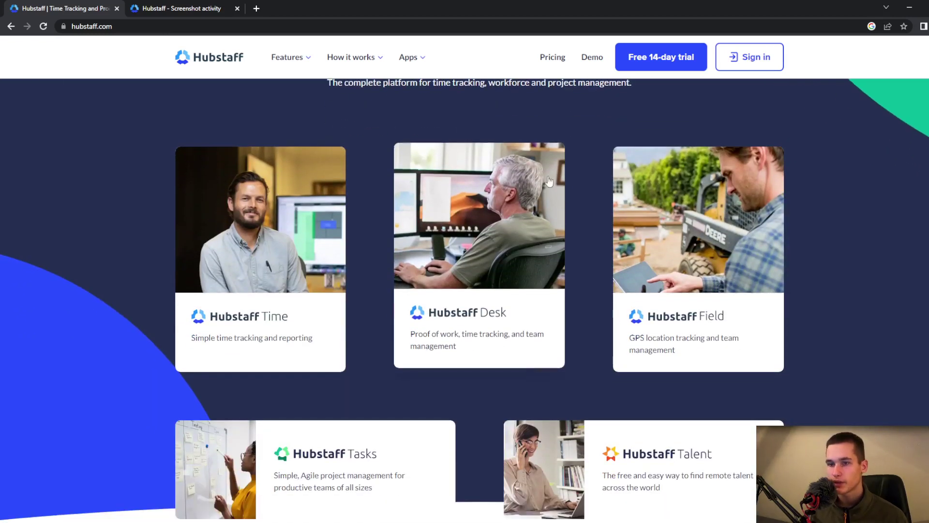
{"action": "scroll", "coordinate": [272, 349], "scroll_direction": "up", "scroll_amount": 2}
{"action": "scroll", "coordinate": [271, 350], "scroll_direction": "down", "scroll_amount": 1}
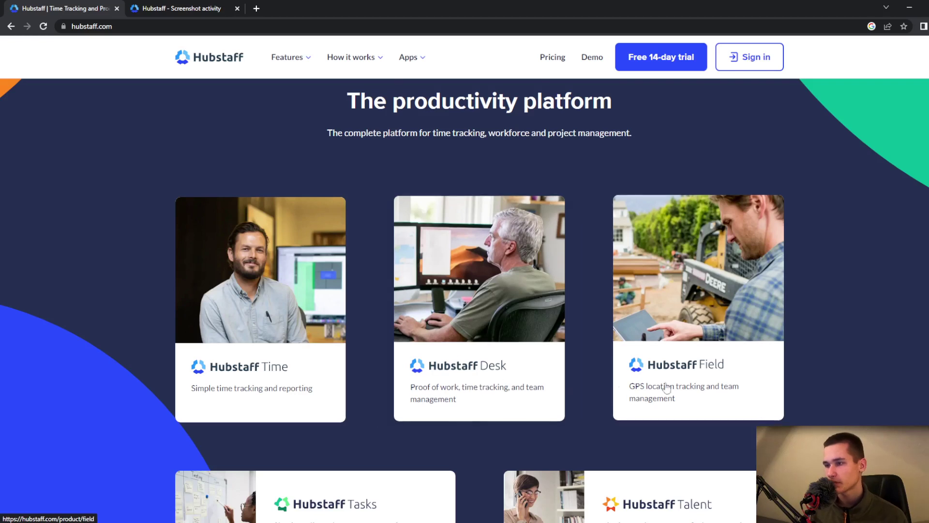
{"action": "scroll", "coordinate": [678, 377], "scroll_direction": "down", "scroll_amount": 2}
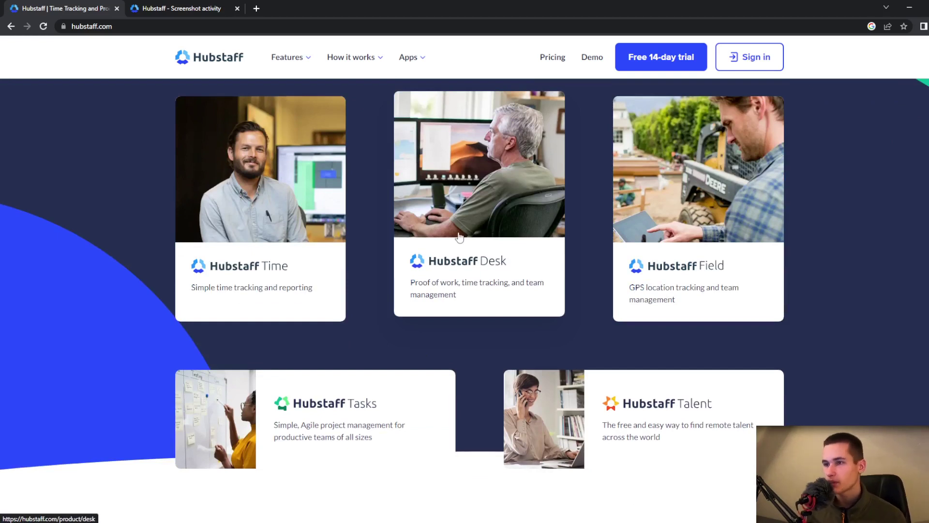
{"action": "scroll", "coordinate": [508, 249], "scroll_direction": "down", "scroll_amount": 5}
{"action": "scroll", "coordinate": [561, 288], "scroll_direction": "down", "scroll_amount": 8}
{"action": "scroll", "coordinate": [589, 303], "scroll_direction": "down", "scroll_amount": 6}
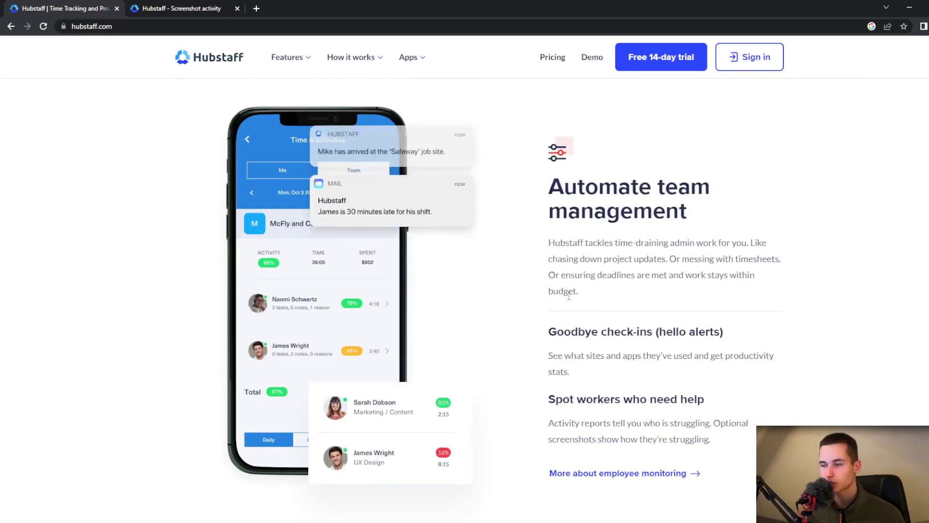
Scroll back up to the 'Spend less time tracking' headline at the page top
{"action": "scroll", "coordinate": [569, 296], "scroll_direction": "up", "scroll_amount": 6}
{"action": "scroll", "coordinate": [595, 317], "scroll_direction": "up", "scroll_amount": 10}
{"action": "scroll", "coordinate": [597, 310], "scroll_direction": "up", "scroll_amount": 7}
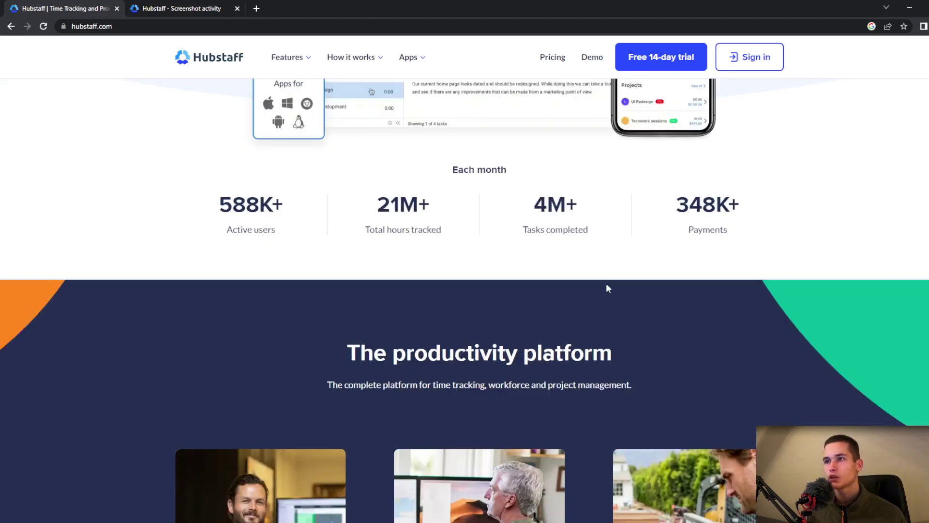
{"action": "scroll", "coordinate": [569, 289], "scroll_direction": "up", "scroll_amount": 5}
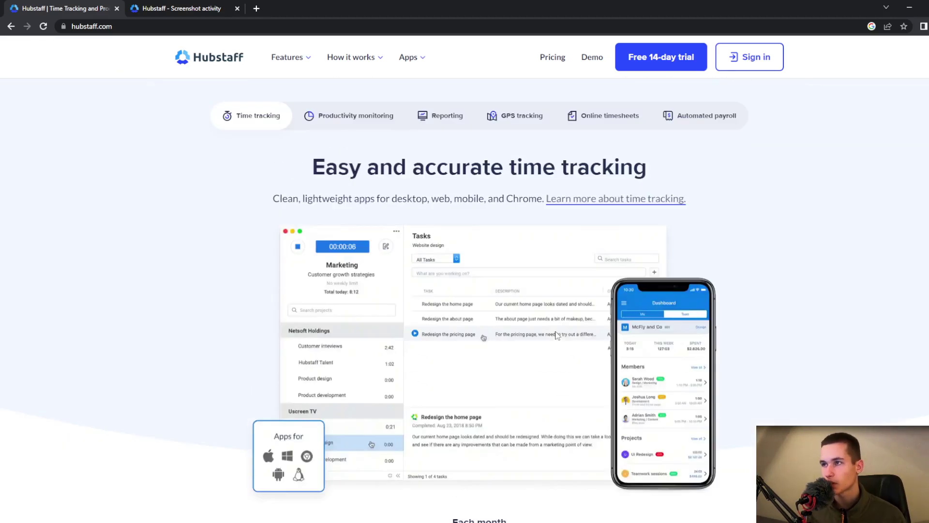
{"action": "scroll", "coordinate": [561, 358], "scroll_direction": "up", "scroll_amount": 6}
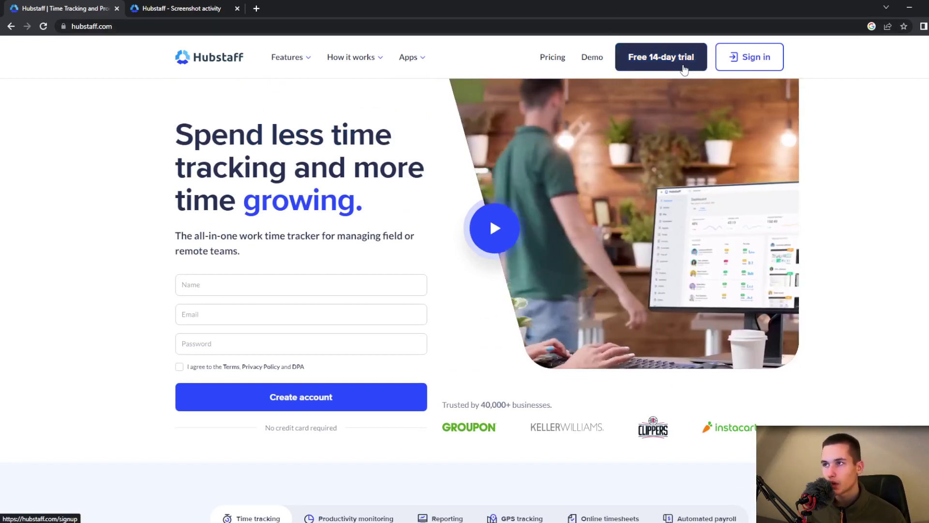
{"action": "left_click", "coordinate": [685, 70]}
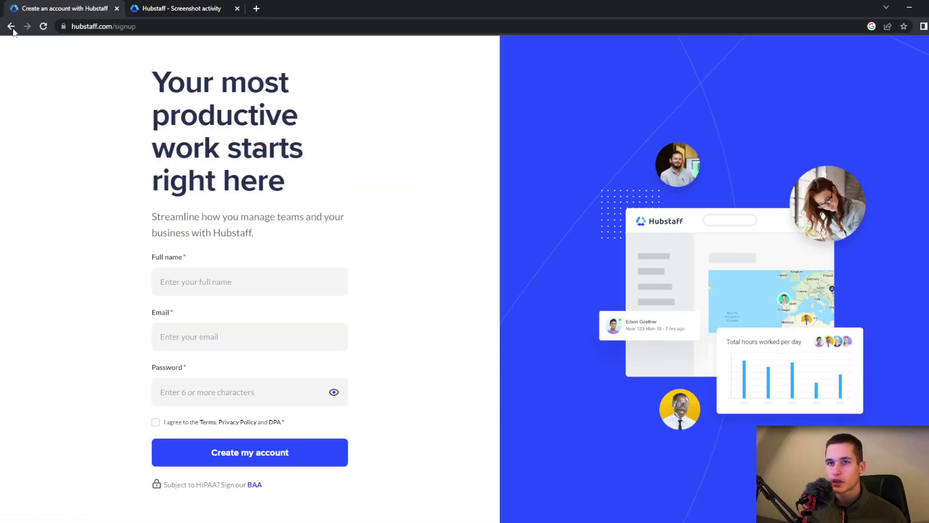
{"action": "left_click", "coordinate": [10, 26]}
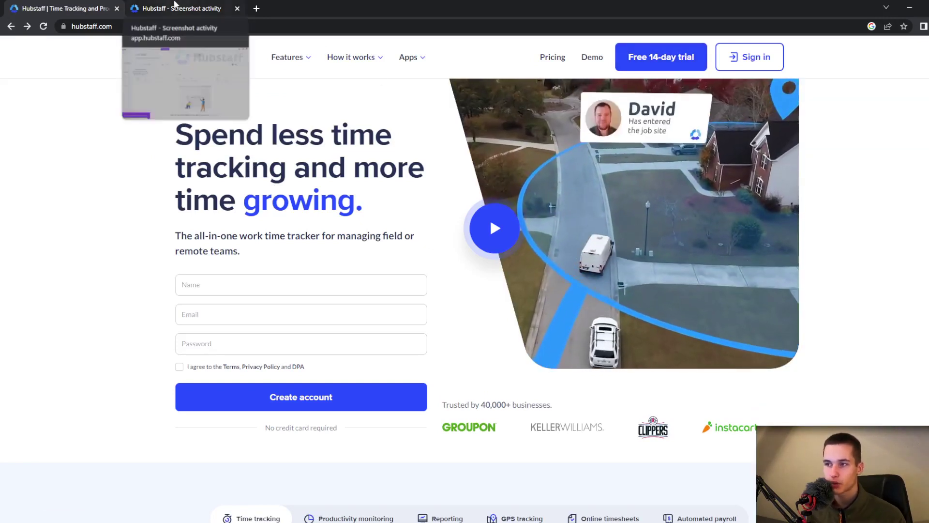
Reach the web app's team Dashboard, dismissing the benchmarks tip and import-projects announcement
{"action": "left_click", "coordinate": [175, 4]}
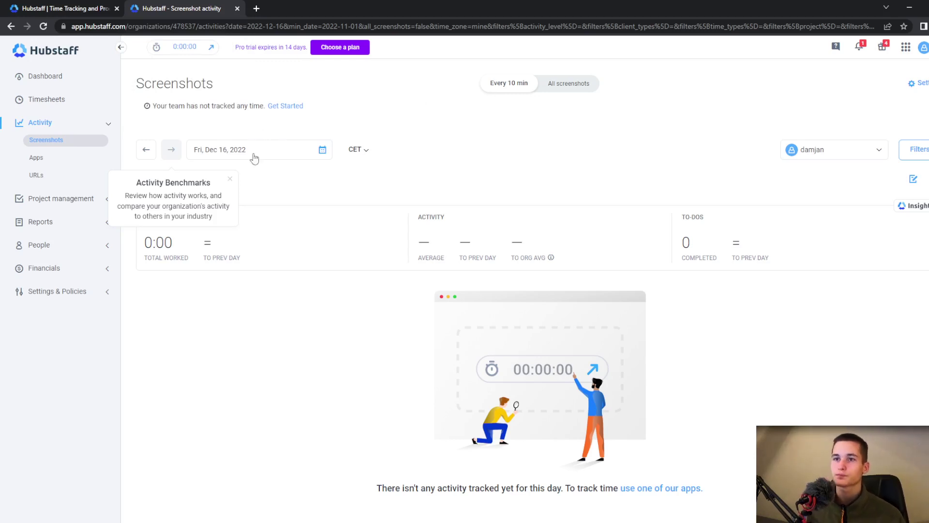
{"action": "left_click", "coordinate": [230, 178]}
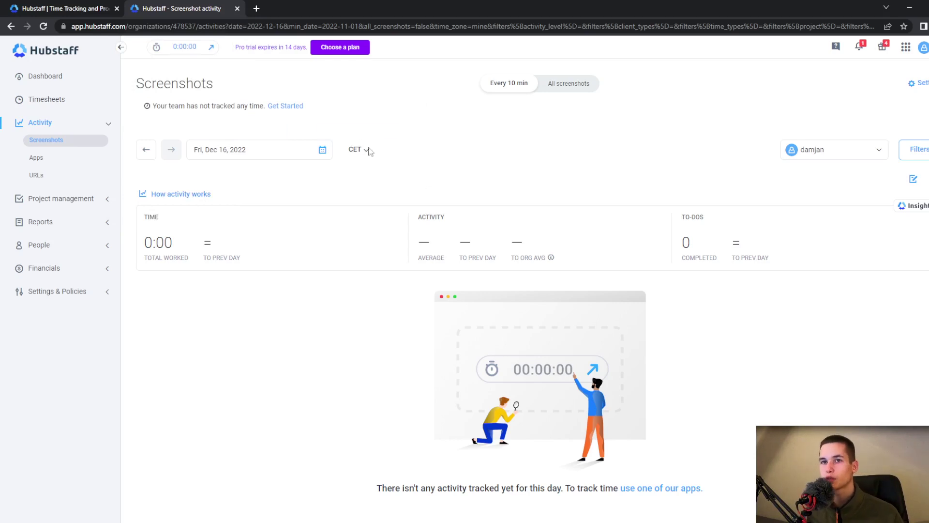
{"action": "left_click", "coordinate": [50, 76]}
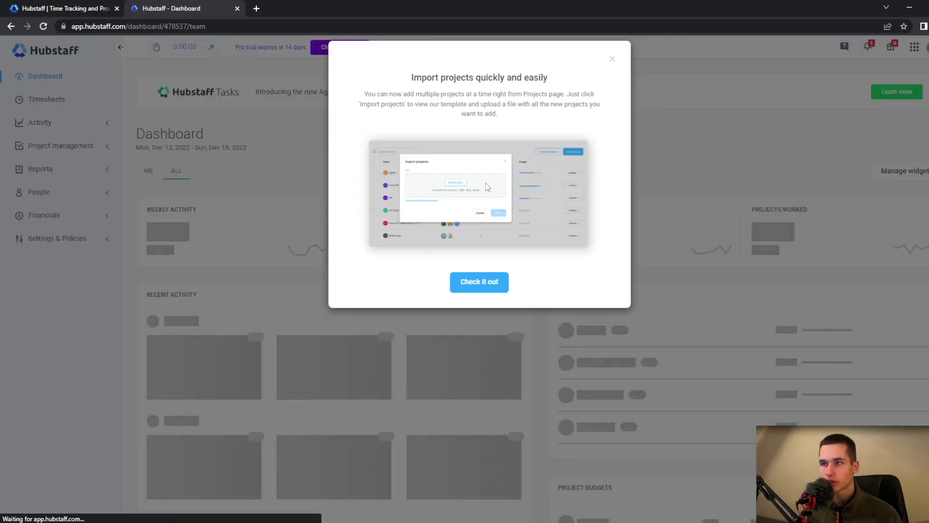
{"action": "left_click", "coordinate": [612, 58]}
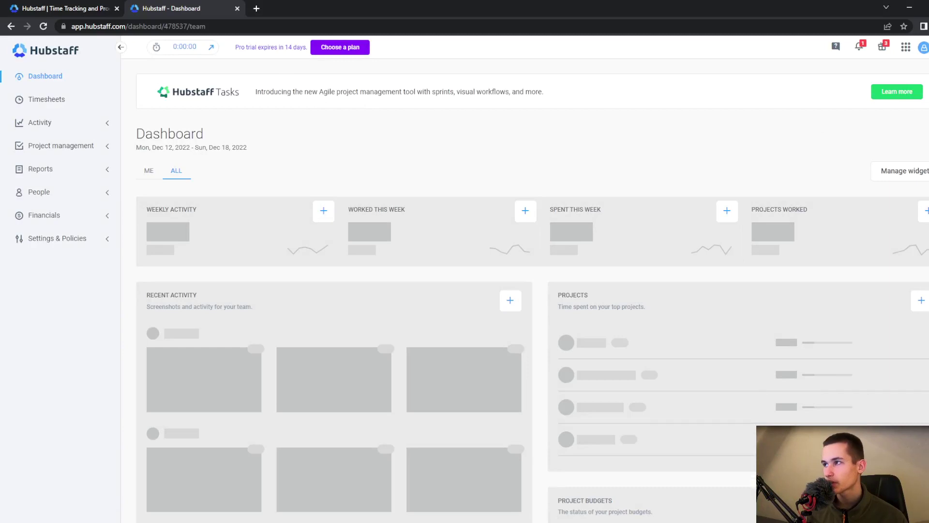
{"action": "scroll", "coordinate": [533, 290], "scroll_direction": "down", "scroll_amount": 1}
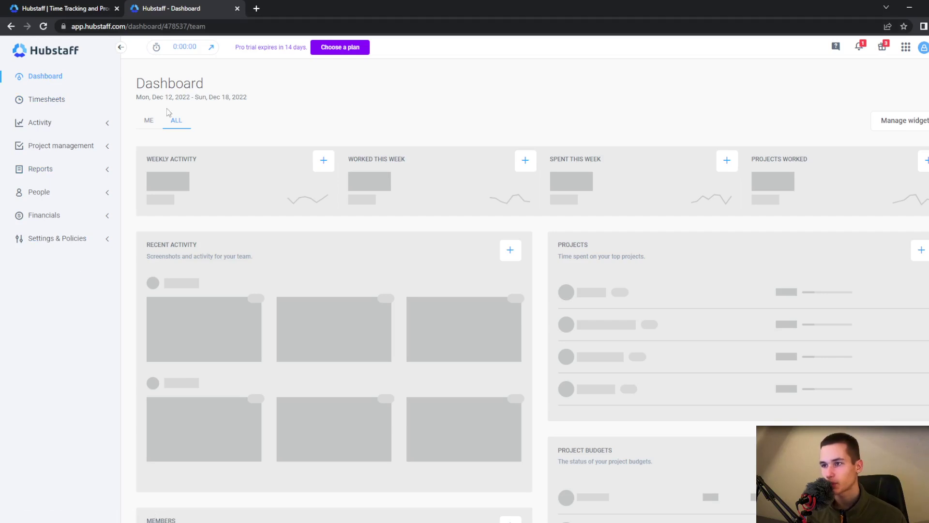
{"action": "scroll", "coordinate": [674, 255], "scroll_direction": "down", "scroll_amount": 5}
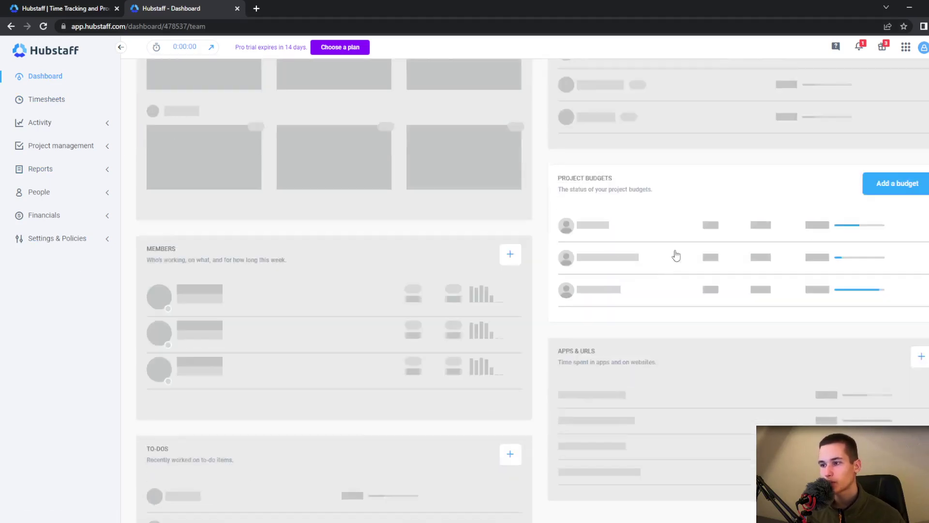
{"action": "scroll", "coordinate": [789, 415], "scroll_direction": "down", "scroll_amount": 2}
{"action": "scroll", "coordinate": [786, 324], "scroll_direction": "up", "scroll_amount": 5}
{"action": "scroll", "coordinate": [715, 260], "scroll_direction": "up", "scroll_amount": 2}
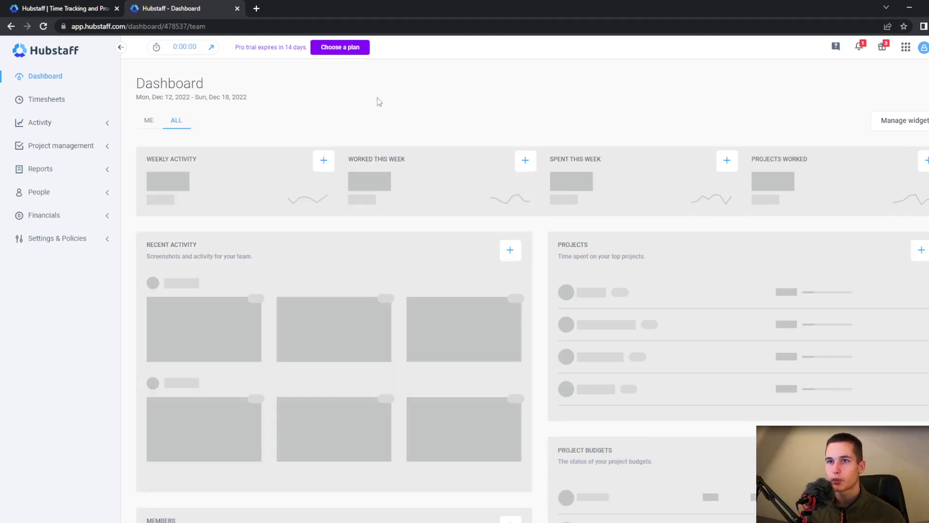
Open the web timer panel and choose Admin as its project
{"action": "left_click", "coordinate": [212, 49]}
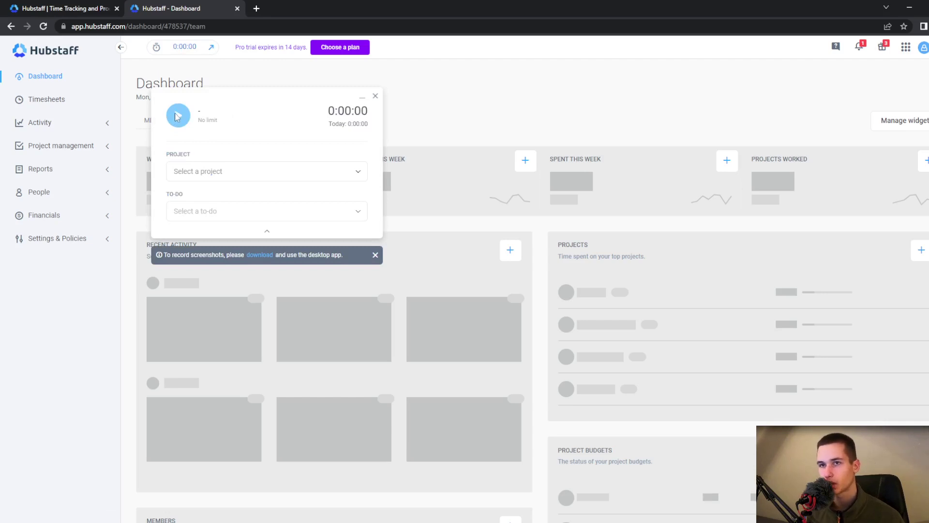
{"action": "left_click", "coordinate": [270, 169]}
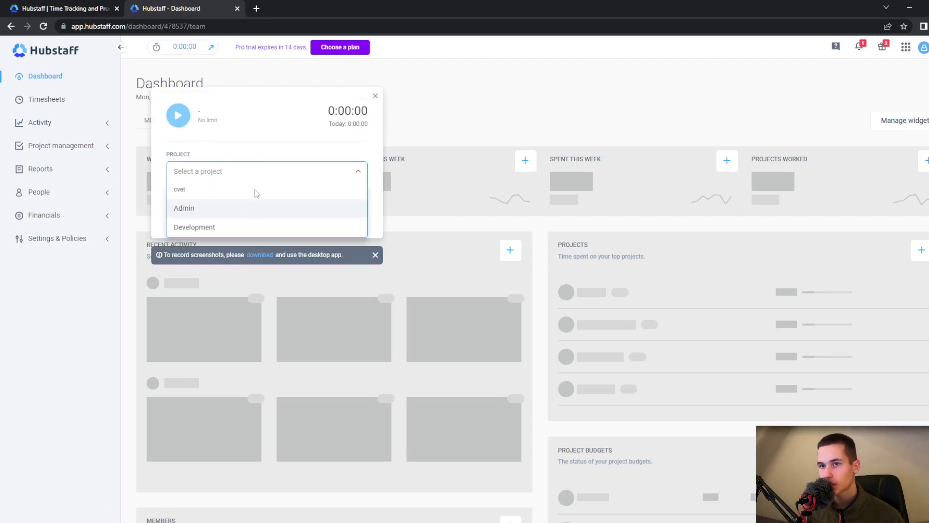
{"action": "left_click", "coordinate": [251, 211]}
{"action": "left_click", "coordinate": [259, 184]}
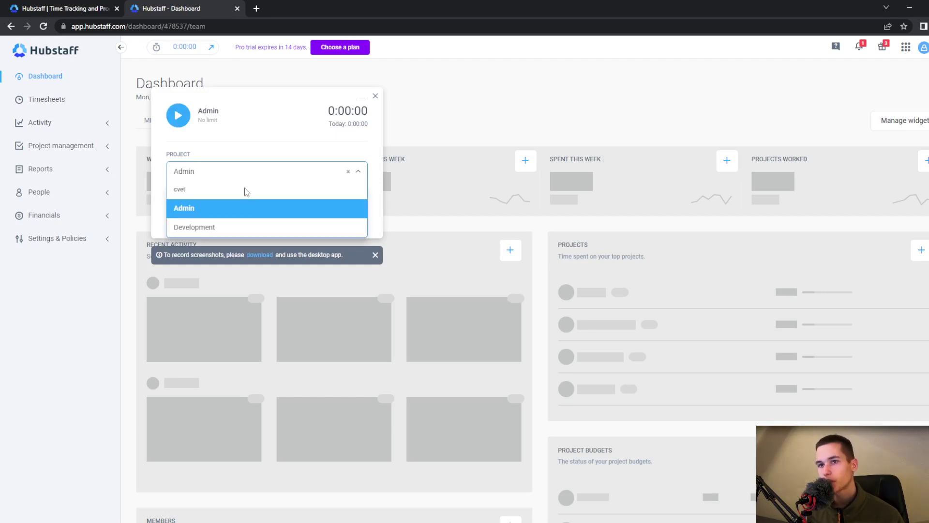
{"action": "left_click", "coordinate": [211, 208]}
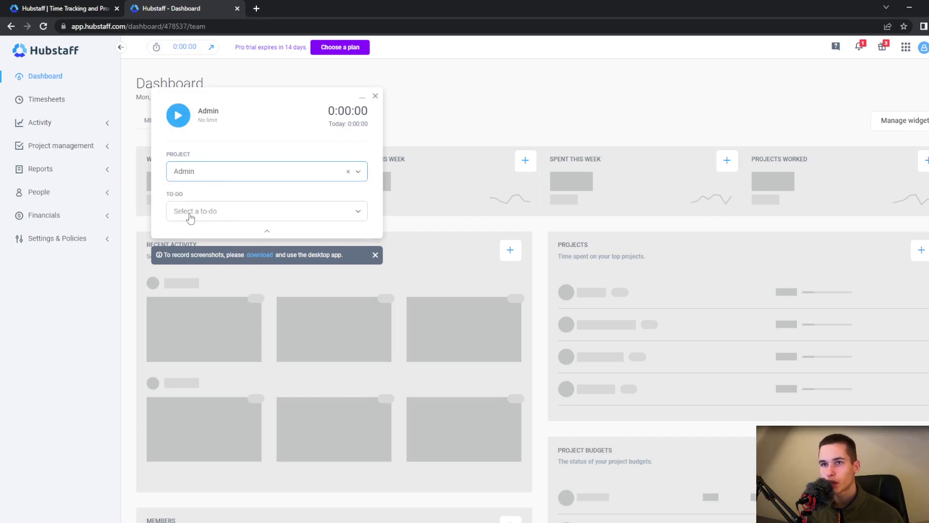
Keep Admin as the project and start a new to-do from the To-do list
{"action": "left_click", "coordinate": [211, 179]}
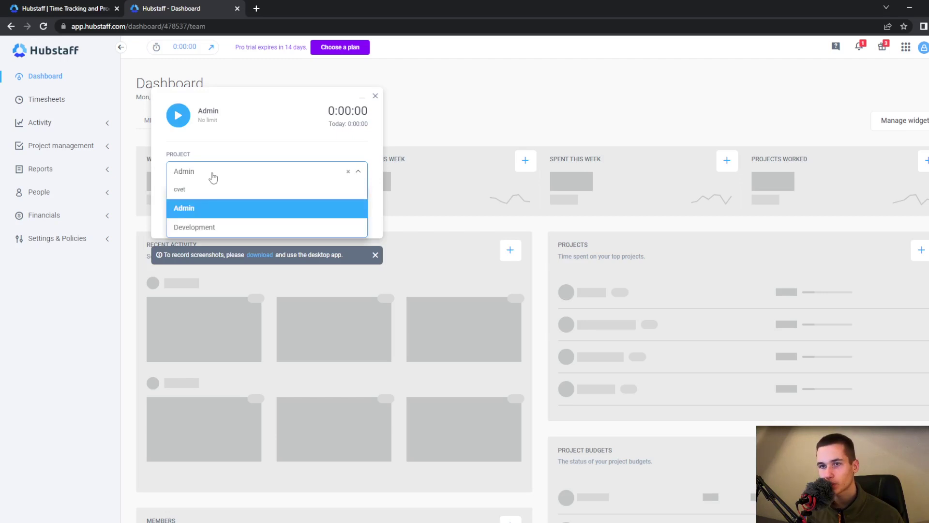
{"action": "left_click", "coordinate": [212, 178]}
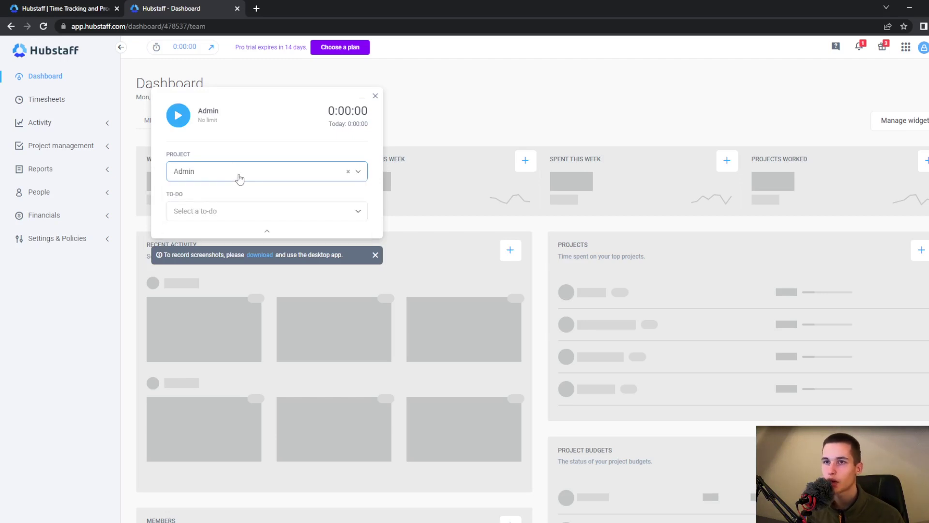
{"action": "left_click", "coordinate": [225, 212]}
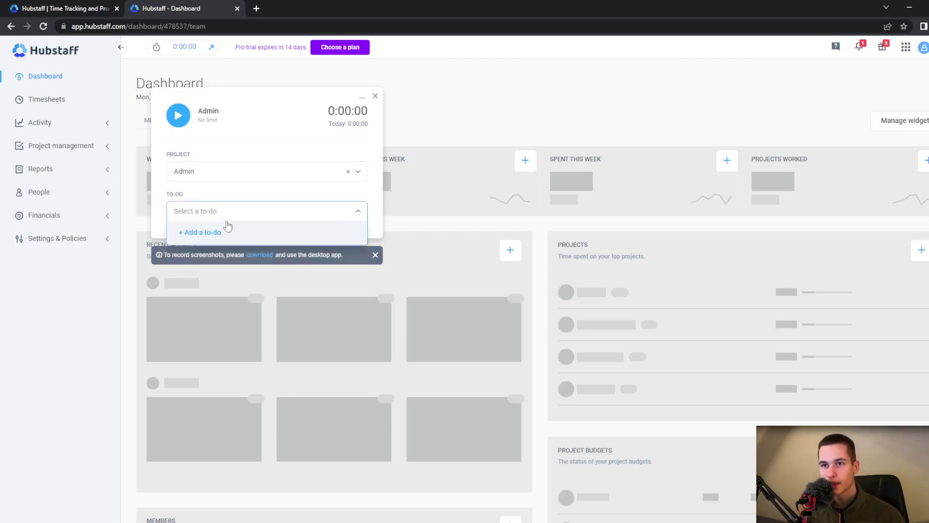
{"action": "left_click", "coordinate": [227, 232]}
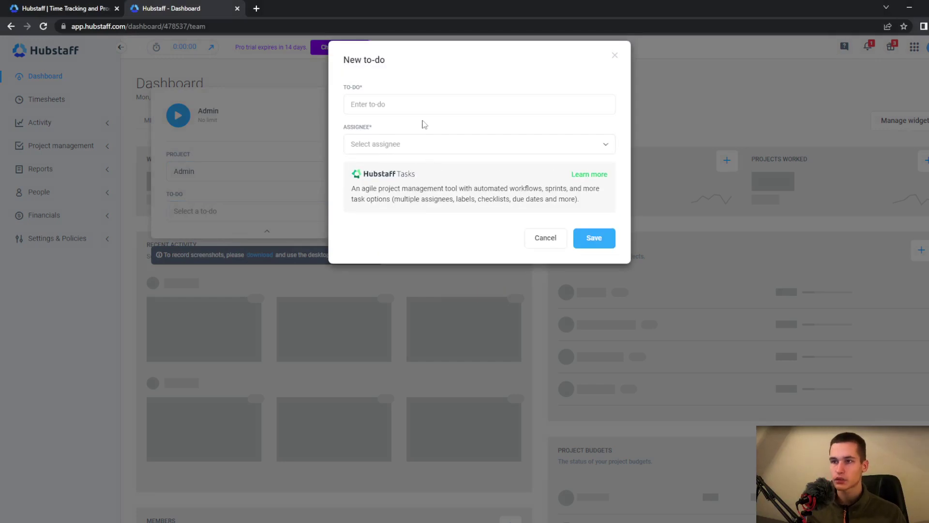
Save a new to-do named 'to do' assigned to damjan
{"action": "left_click", "coordinate": [428, 101]}
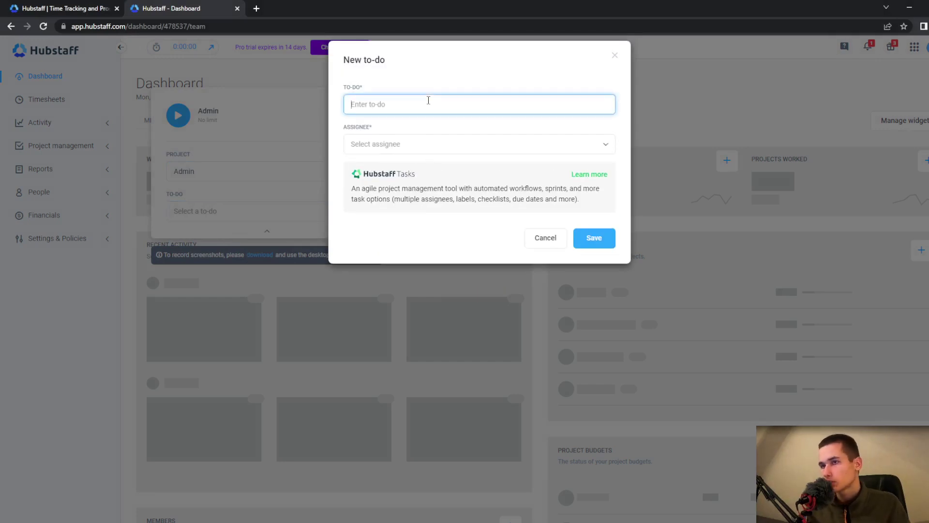
{"action": "type", "text": "to do"}
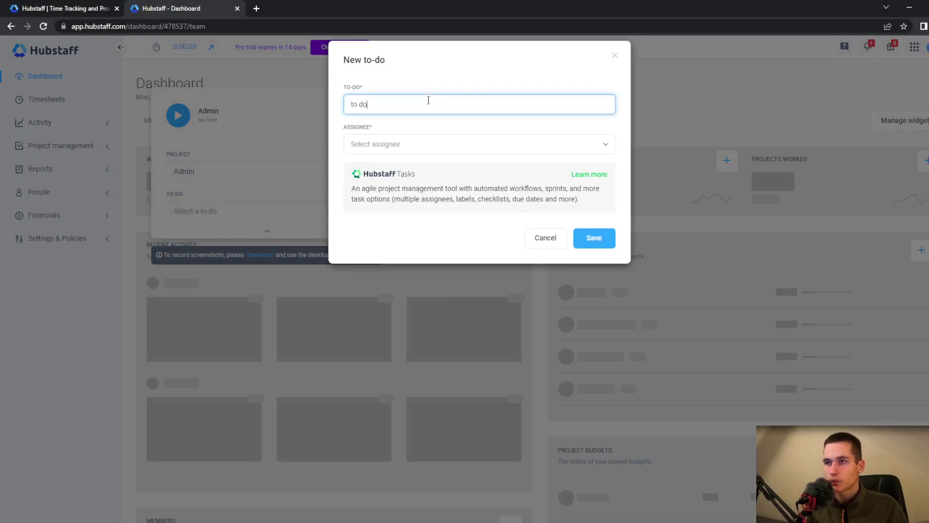
{"action": "left_click", "coordinate": [401, 144]}
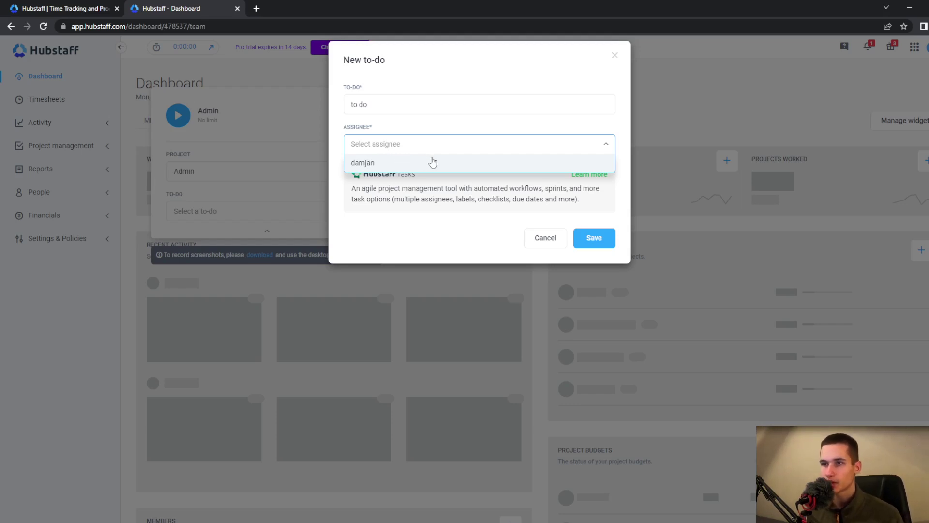
{"action": "left_click", "coordinate": [421, 164]}
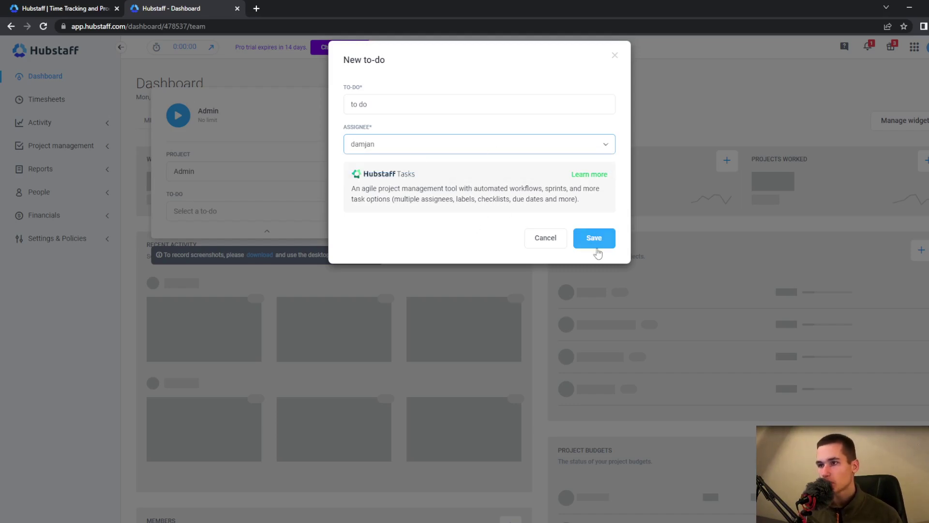
{"action": "left_click", "coordinate": [584, 239]}
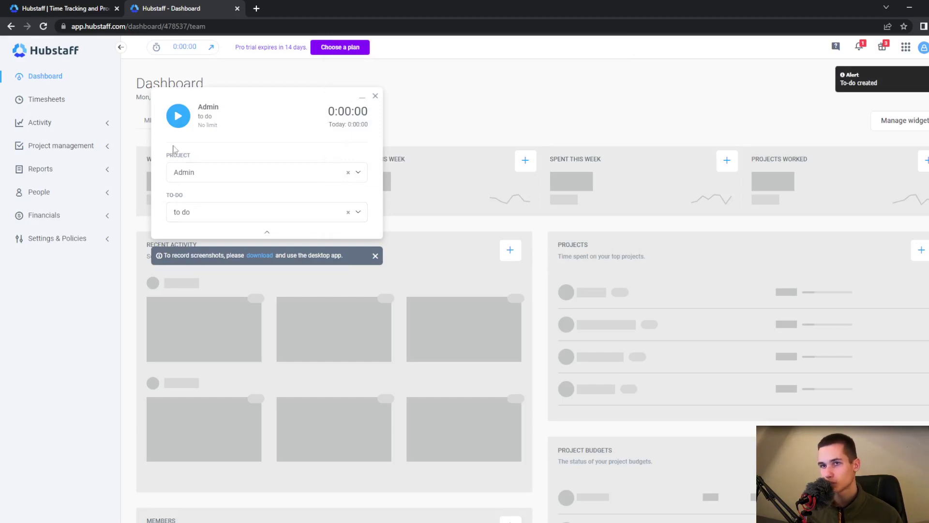
Start the timer on the to-do and dock it as a compact bar by Weekly Activity
{"action": "left_click", "coordinate": [179, 116]}
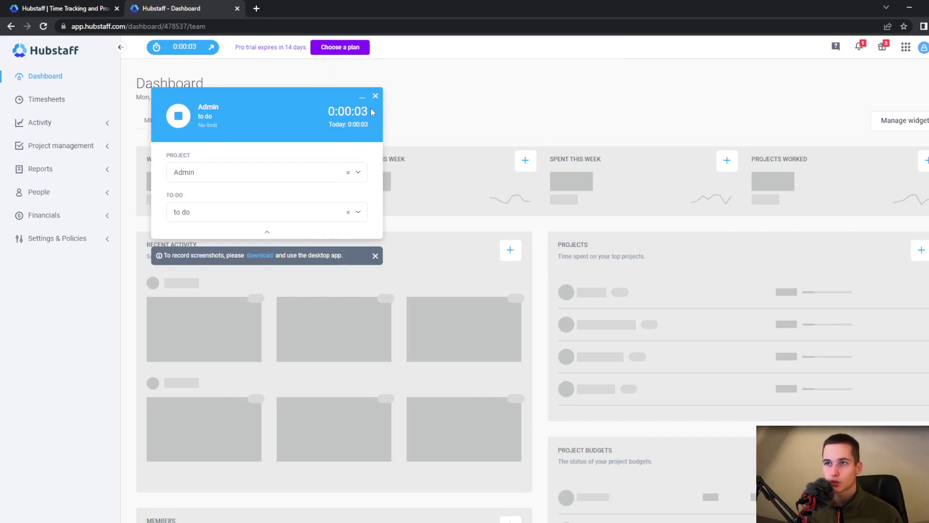
{"action": "mouse_move", "coordinate": [367, 110]}
{"action": "left_mouse_down"}
{"action": "mouse_move", "coordinate": [333, 110]}
{"action": "mouse_move", "coordinate": [762, 291]}
{"action": "mouse_move", "coordinate": [470, 182]}
{"action": "mouse_move", "coordinate": [206, 161]}
{"action": "mouse_move", "coordinate": [199, 86]}
{"action": "left_mouse_up"}
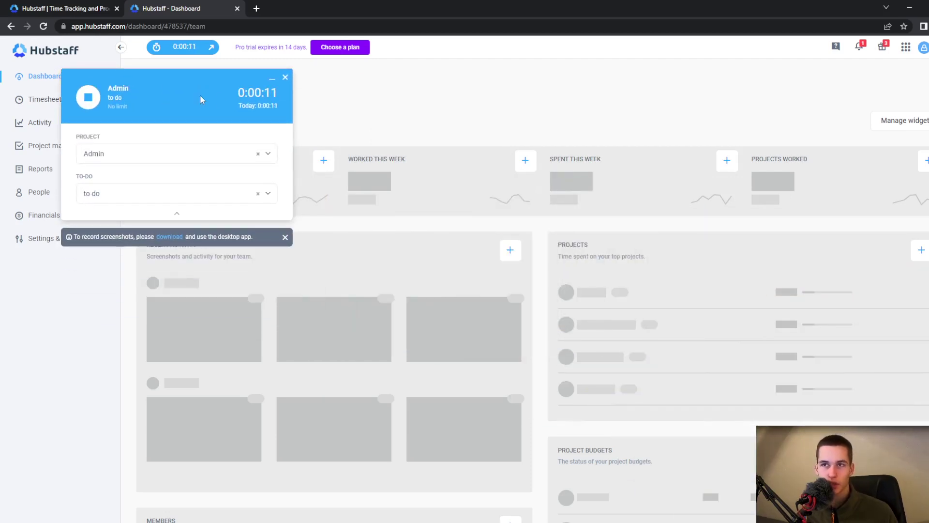
{"action": "left_click", "coordinate": [272, 79]}
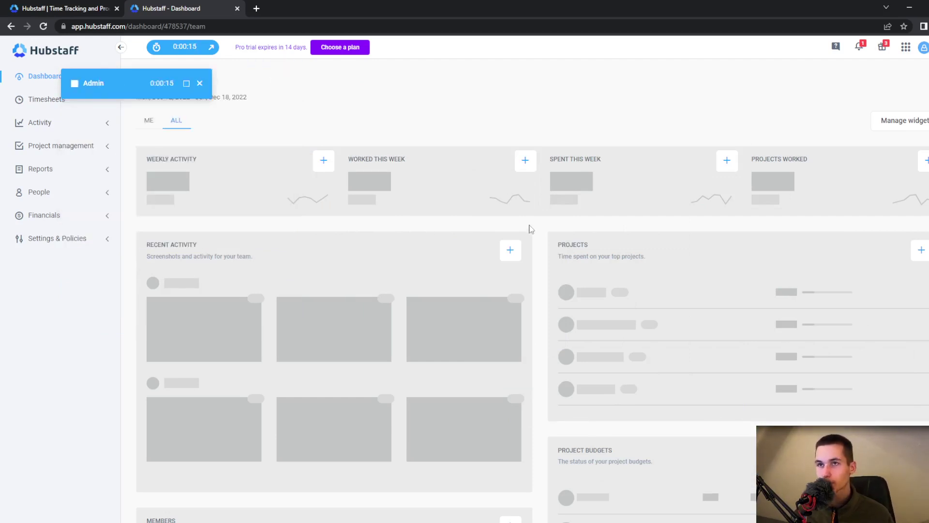
{"action": "left_click_drag", "start_coordinate": [73, 90], "coordinate": [111, 194]}
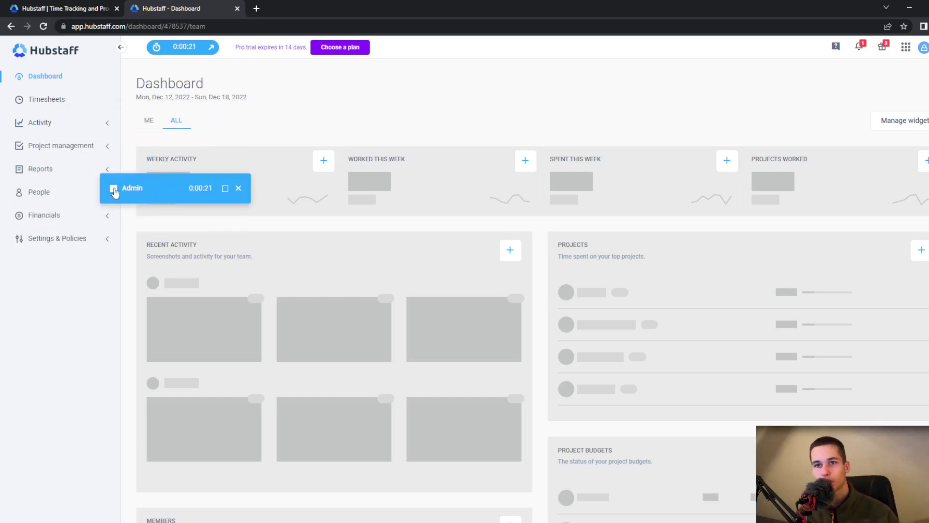
Stop, restart and finally stop the timer, closing it at 0:00:00
{"action": "left_click", "coordinate": [113, 189]}
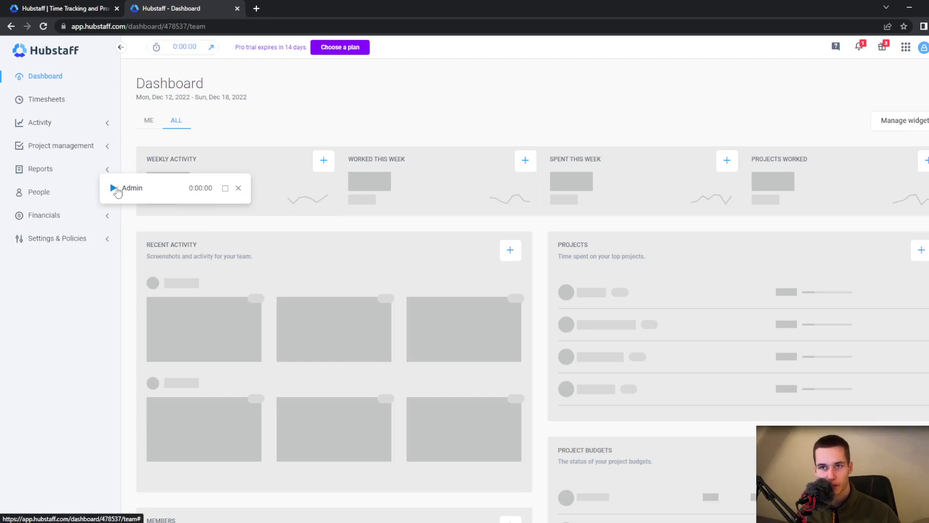
{"action": "left_click", "coordinate": [116, 189]}
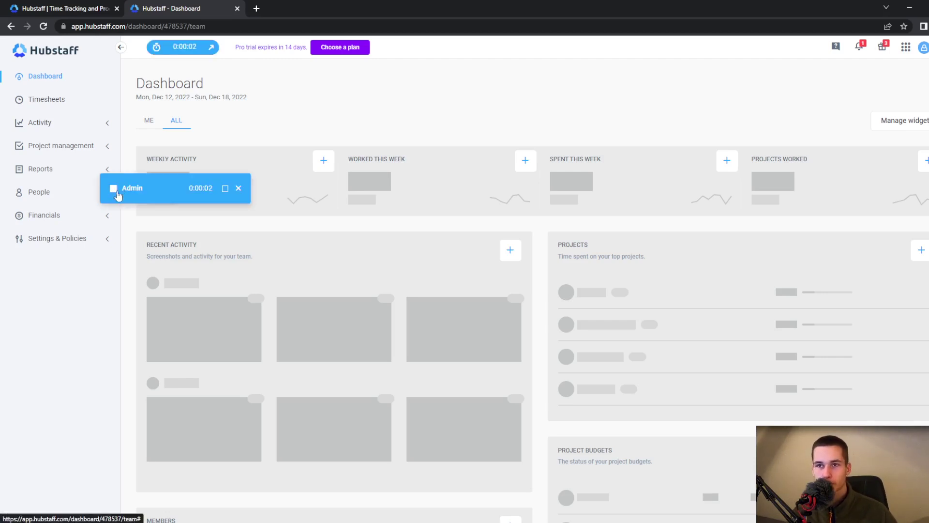
{"action": "left_click", "coordinate": [238, 189]}
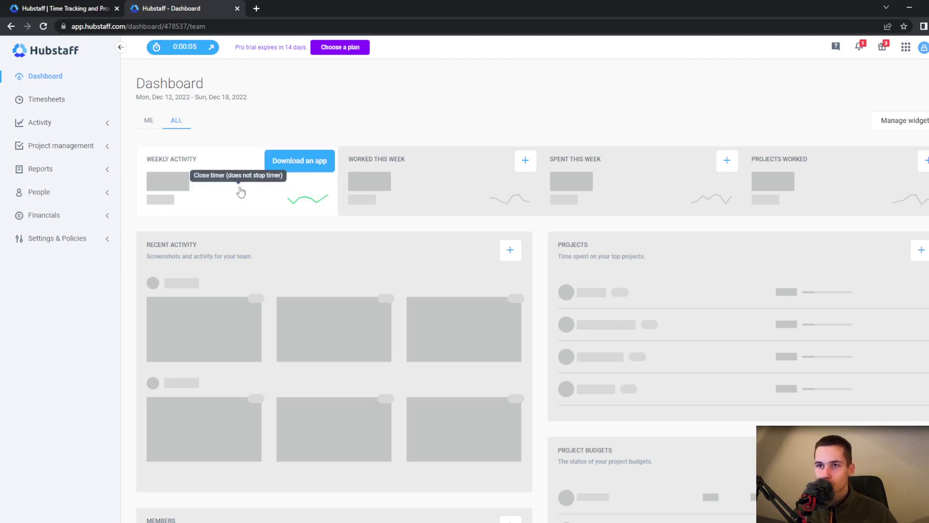
{"action": "left_click", "coordinate": [211, 48]}
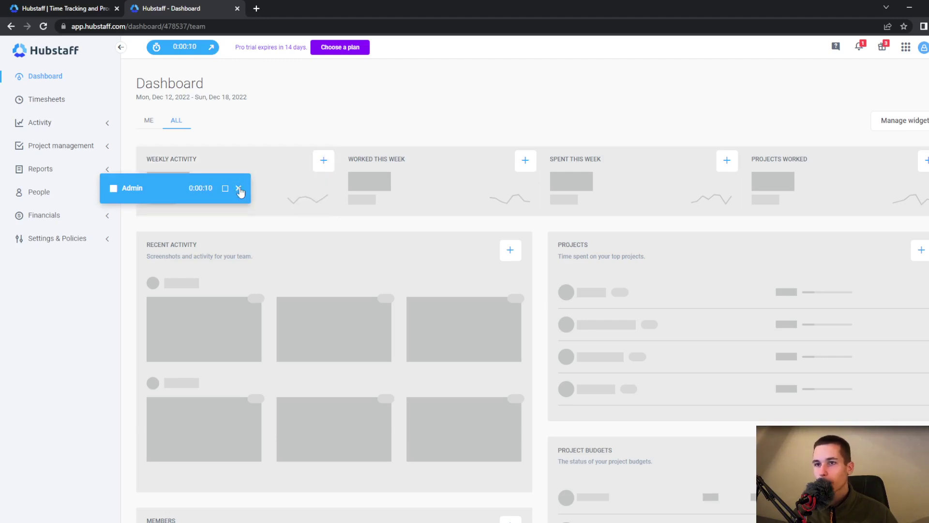
{"action": "left_click", "coordinate": [114, 189]}
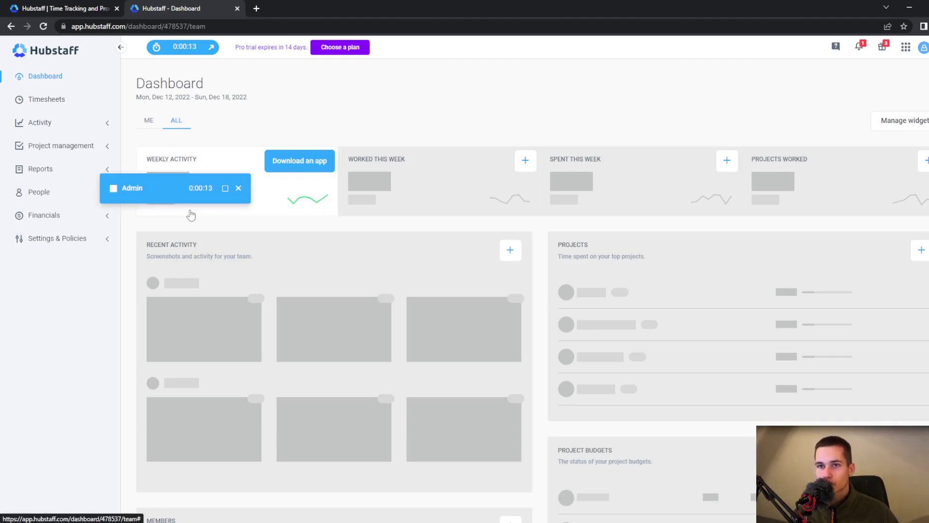
{"action": "left_click", "coordinate": [238, 189]}
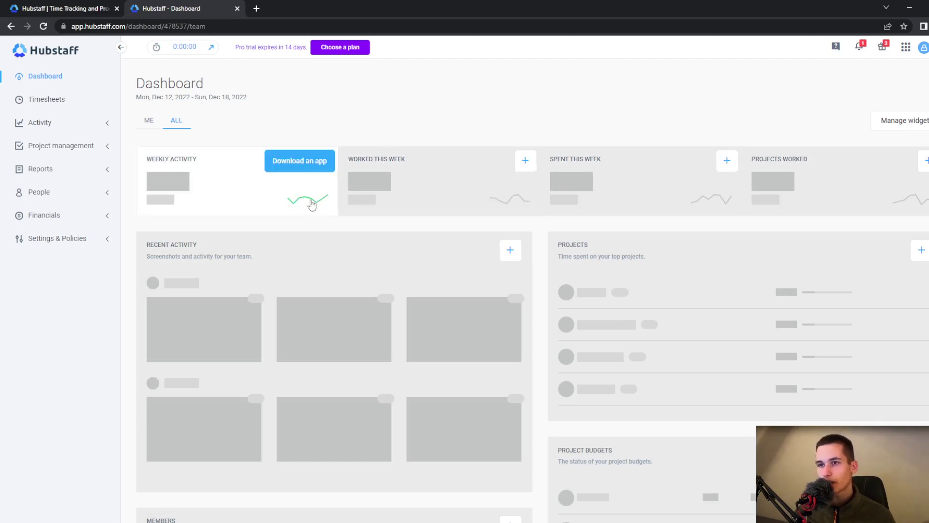
{"action": "mouse_move", "coordinate": [237, 180]}
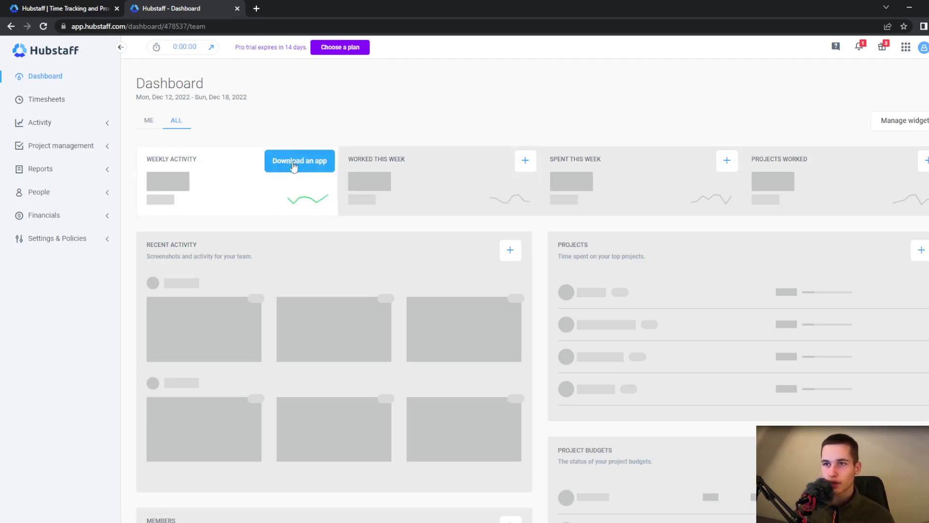
{"action": "left_click", "coordinate": [294, 165]}
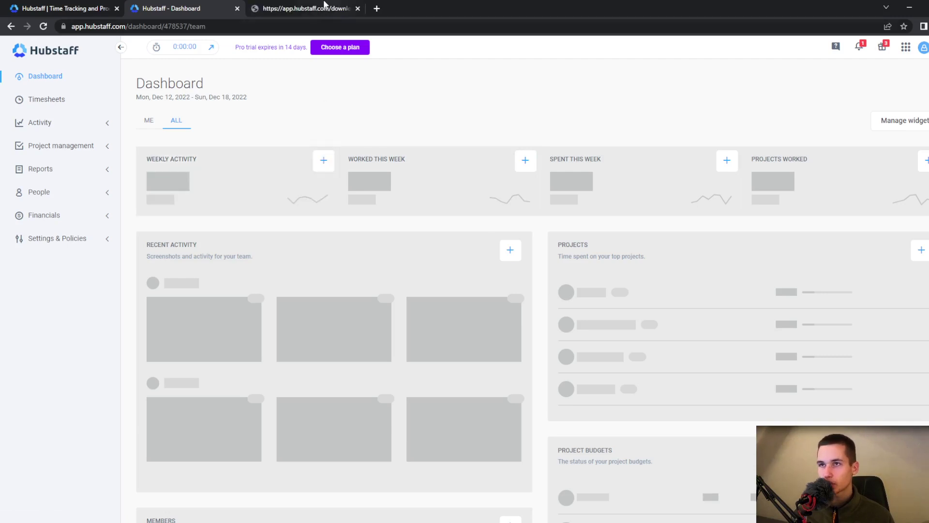
{"action": "left_click", "coordinate": [328, 6]}
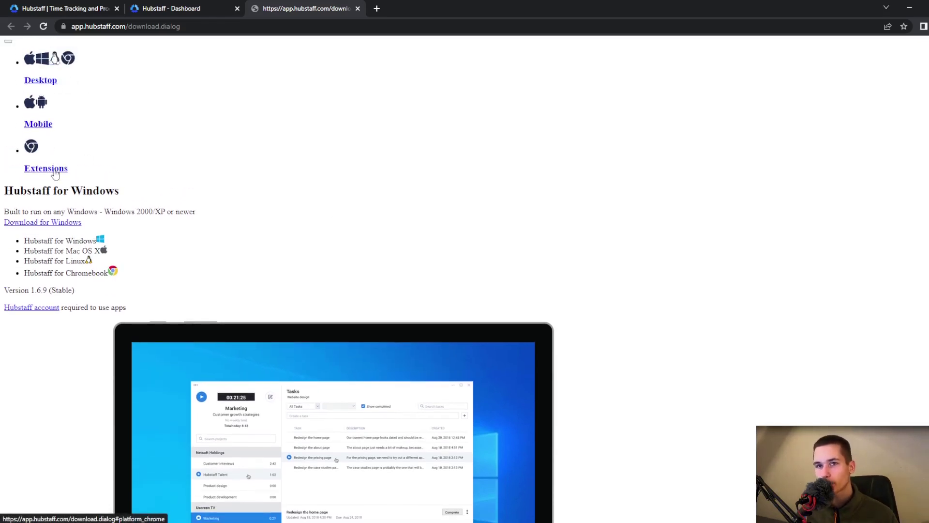
{"action": "scroll", "coordinate": [66, 175], "scroll_direction": "down", "scroll_amount": 1}
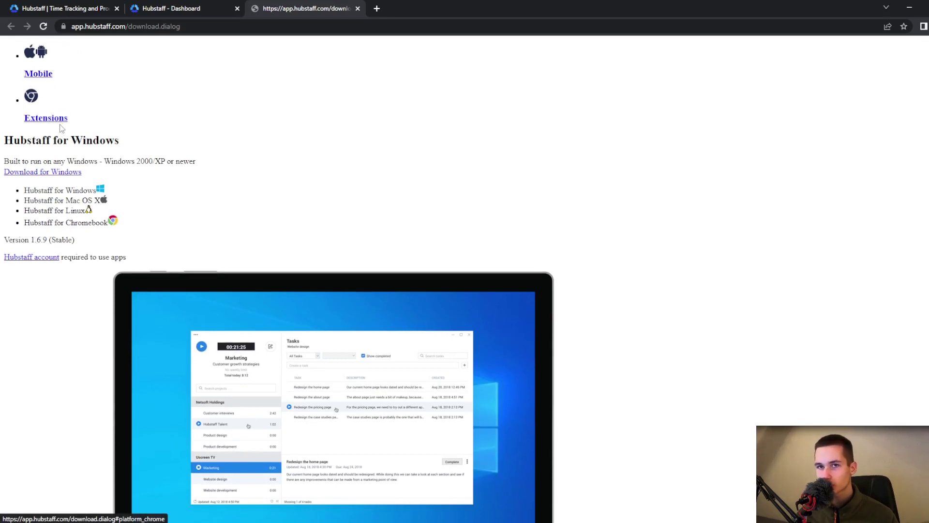
{"action": "scroll", "coordinate": [42, 145], "scroll_direction": "up", "scroll_amount": 1}
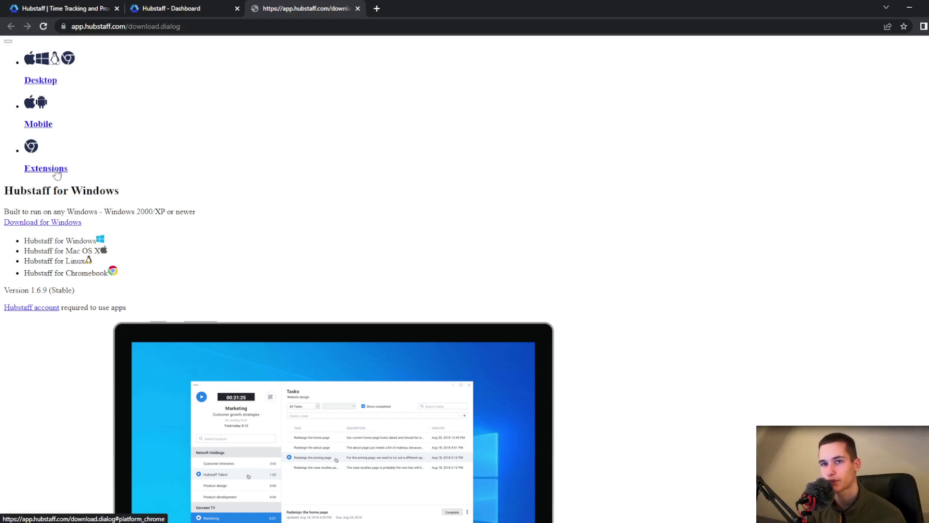
{"action": "scroll", "coordinate": [176, 146], "scroll_direction": "down", "scroll_amount": 6}
{"action": "scroll", "coordinate": [254, 147], "scroll_direction": "down", "scroll_amount": 7}
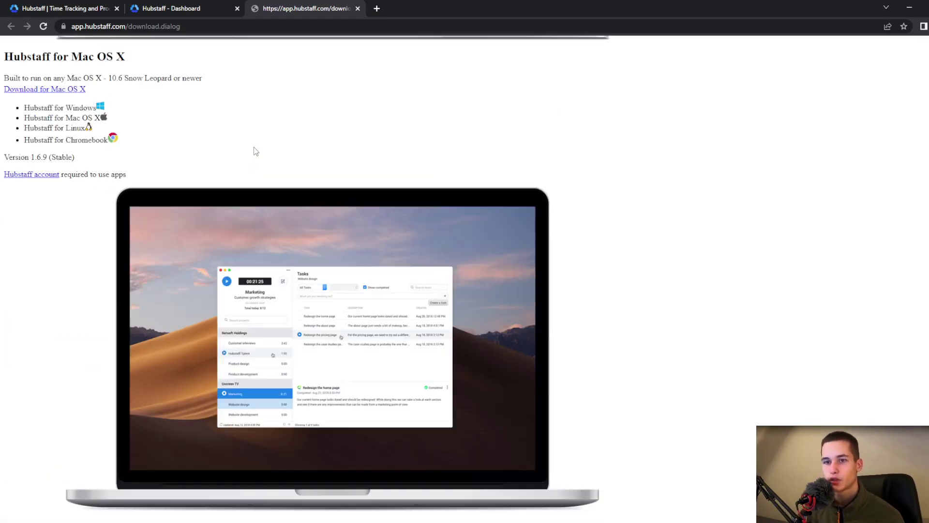
{"action": "scroll", "coordinate": [261, 150], "scroll_direction": "down", "scroll_amount": 7}
{"action": "scroll", "coordinate": [283, 143], "scroll_direction": "down", "scroll_amount": 9}
{"action": "scroll", "coordinate": [282, 144], "scroll_direction": "down", "scroll_amount": 7}
{"action": "scroll", "coordinate": [365, 208], "scroll_direction": "down", "scroll_amount": 6}
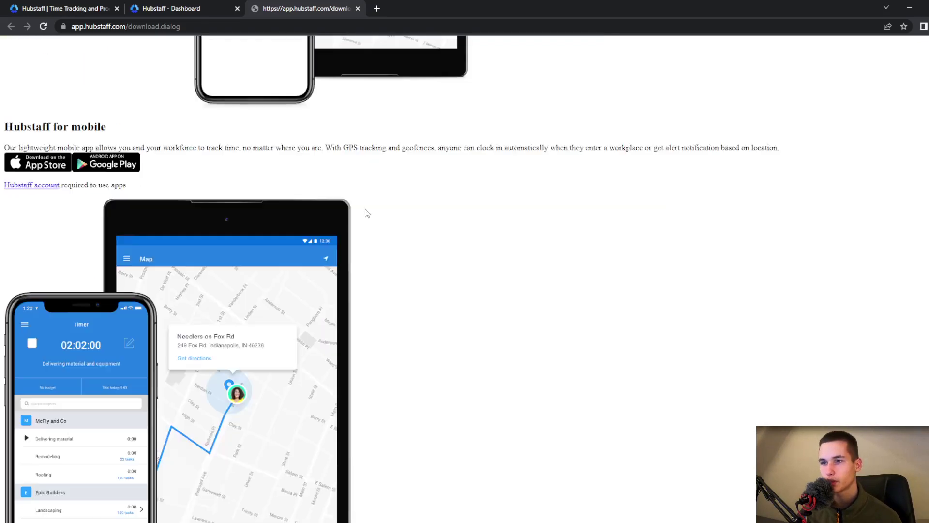
{"action": "scroll", "coordinate": [373, 210], "scroll_direction": "down", "scroll_amount": 6}
{"action": "scroll", "coordinate": [392, 209], "scroll_direction": "down", "scroll_amount": 3}
{"action": "scroll", "coordinate": [397, 220], "scroll_direction": "up", "scroll_amount": 5}
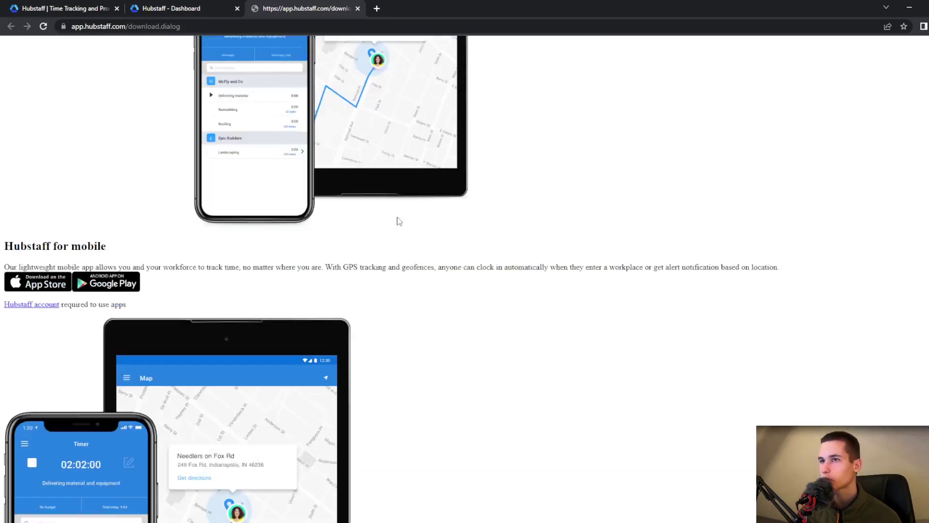
{"action": "scroll", "coordinate": [398, 219], "scroll_direction": "up", "scroll_amount": 4}
{"action": "scroll", "coordinate": [397, 216], "scroll_direction": "up", "scroll_amount": 5}
{"action": "scroll", "coordinate": [395, 211], "scroll_direction": "up", "scroll_amount": 5}
{"action": "scroll", "coordinate": [394, 210], "scroll_direction": "up", "scroll_amount": 10}
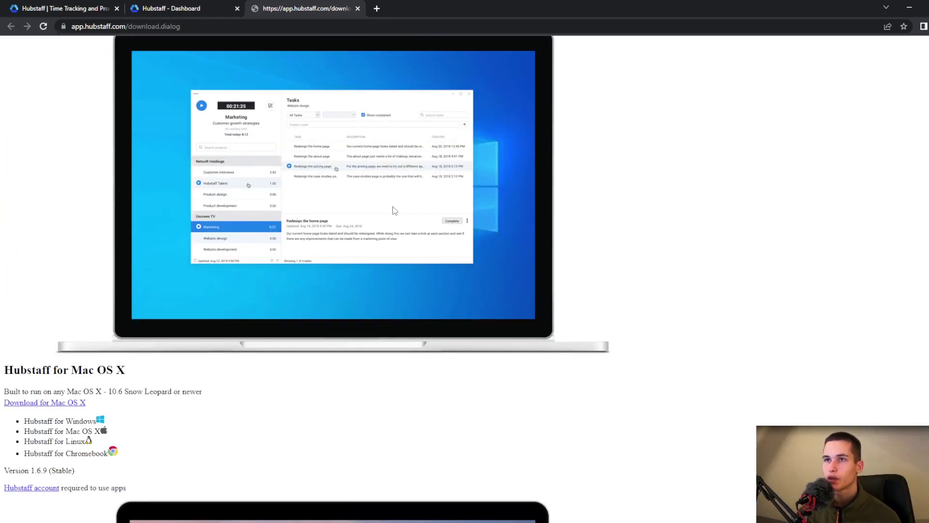
{"action": "left_click", "coordinate": [358, 9]}
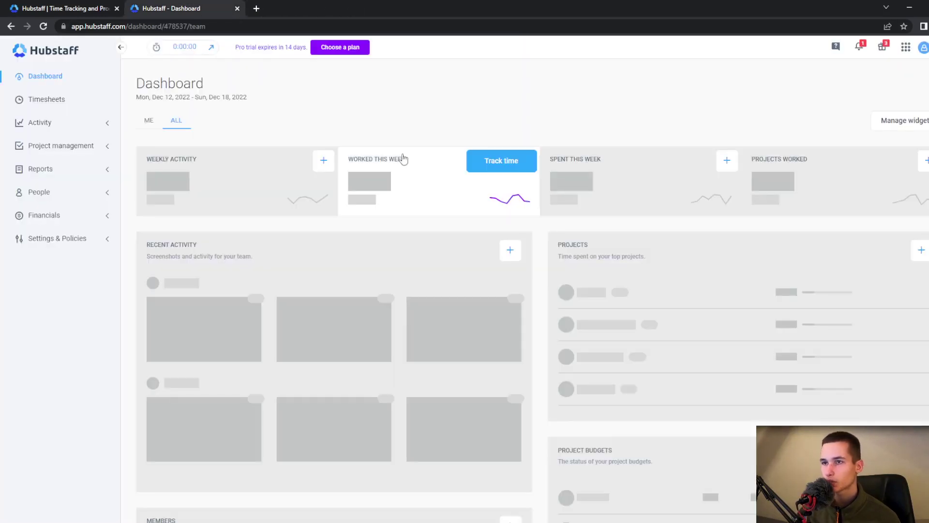
{"action": "mouse_move", "coordinate": [439, 181]}
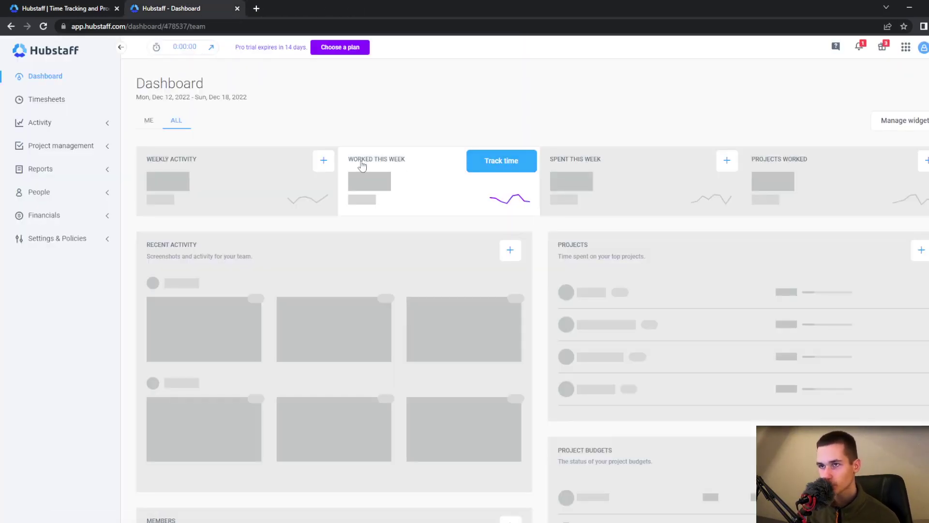
{"action": "left_click", "coordinate": [503, 164]}
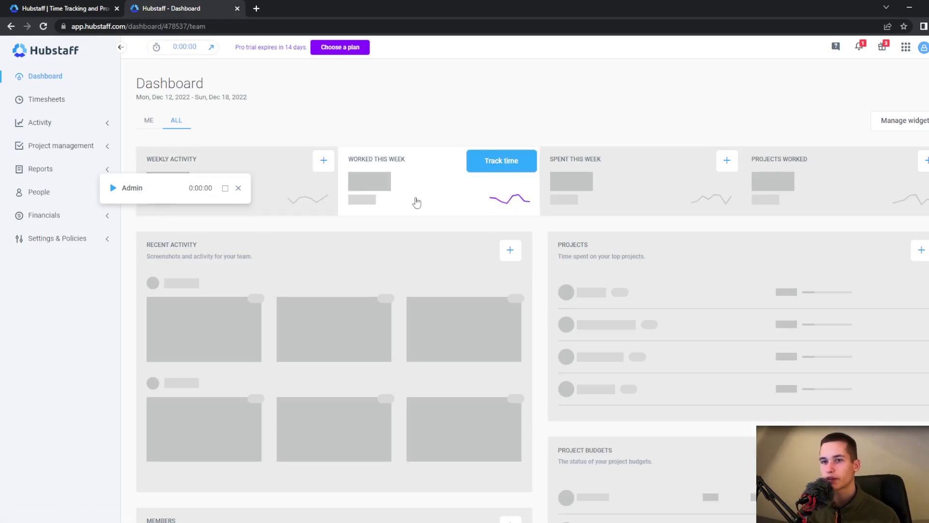
{"action": "left_click", "coordinate": [238, 189]}
{"action": "mouse_move", "coordinate": [401, 182]}
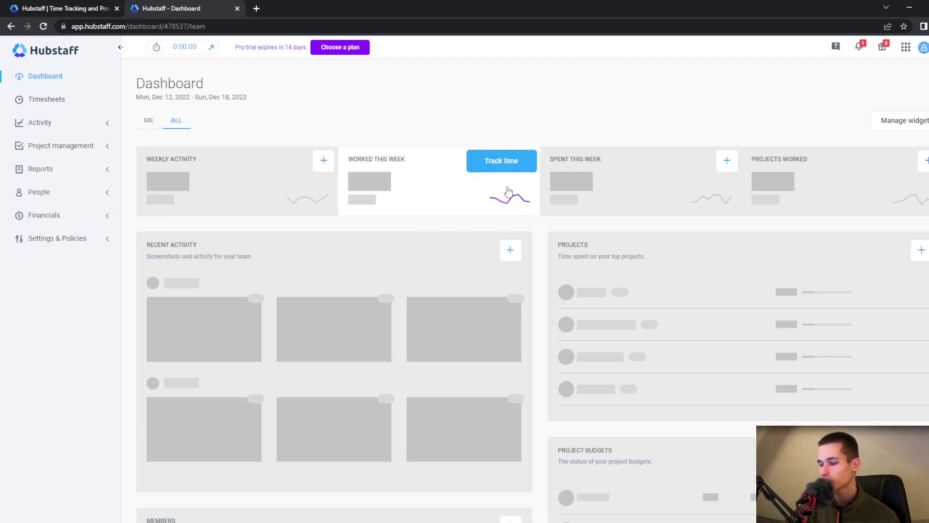
{"action": "mouse_move", "coordinate": [639, 180]}
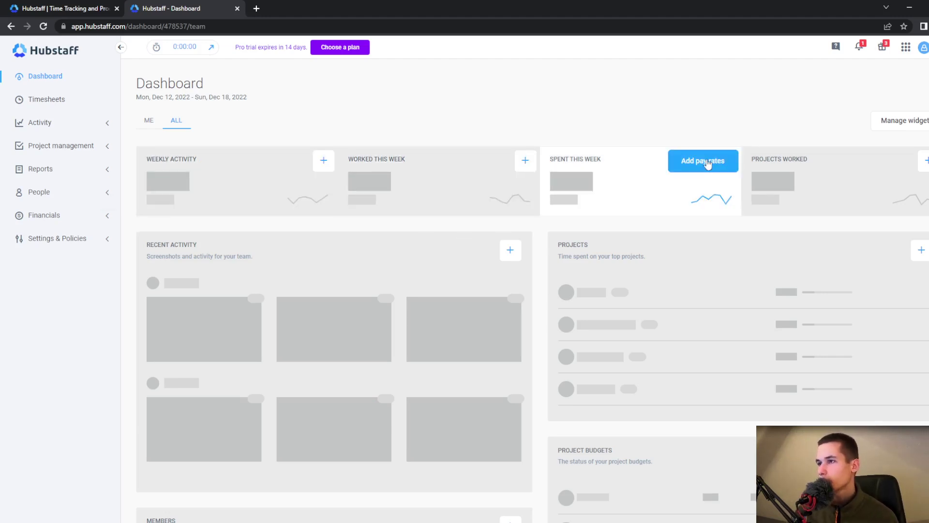
{"action": "scroll", "coordinate": [776, 244], "scroll_direction": "down", "scroll_amount": 6}
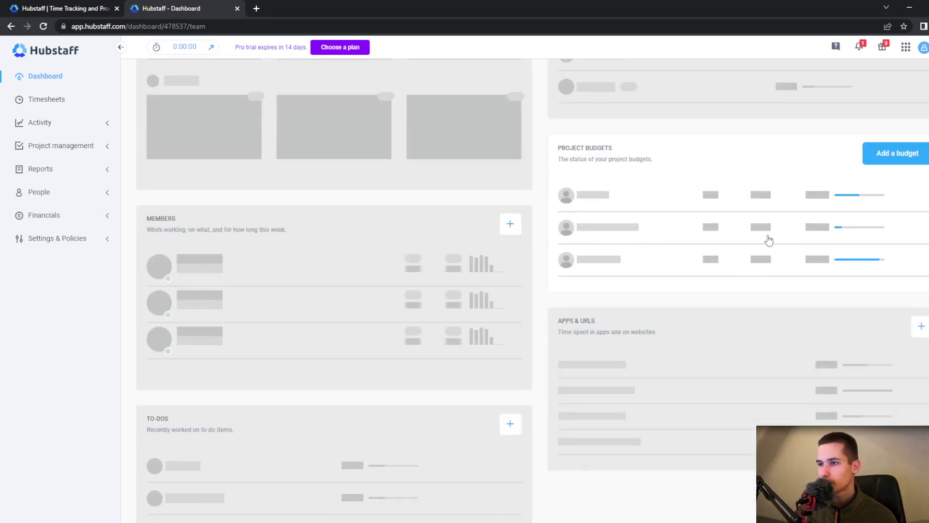
{"action": "scroll", "coordinate": [759, 237], "scroll_direction": "up", "scroll_amount": 4}
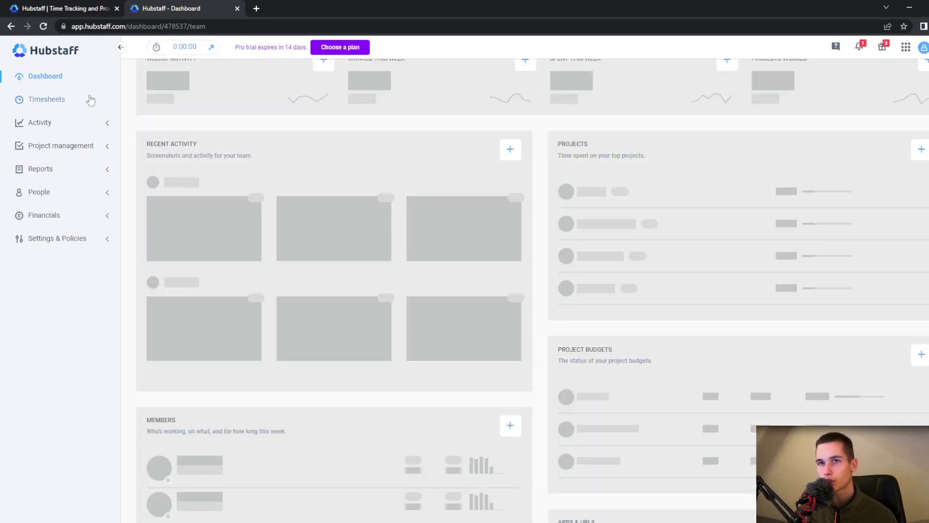
{"action": "mouse_move", "coordinate": [736, 217]}
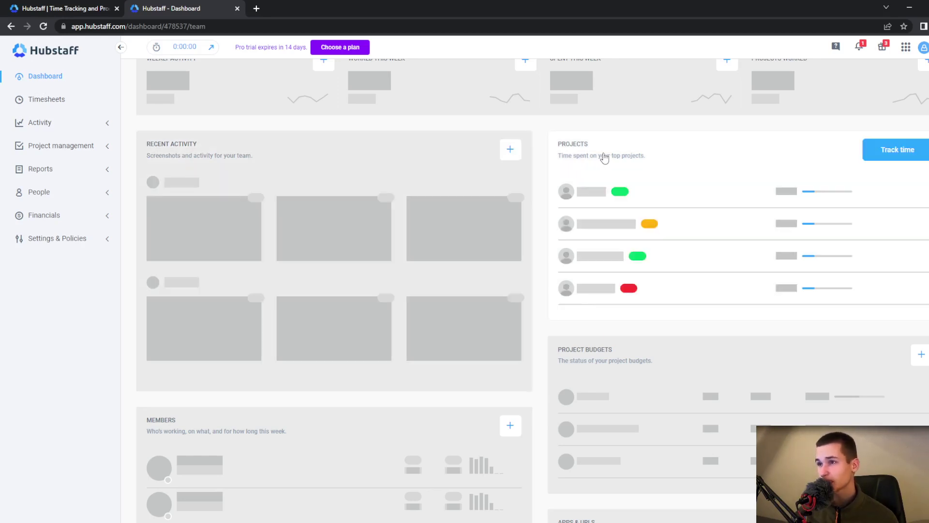
{"action": "scroll", "coordinate": [314, 263], "scroll_direction": "down", "scroll_amount": 3}
{"action": "scroll", "coordinate": [646, 225], "scroll_direction": "down", "scroll_amount": 3}
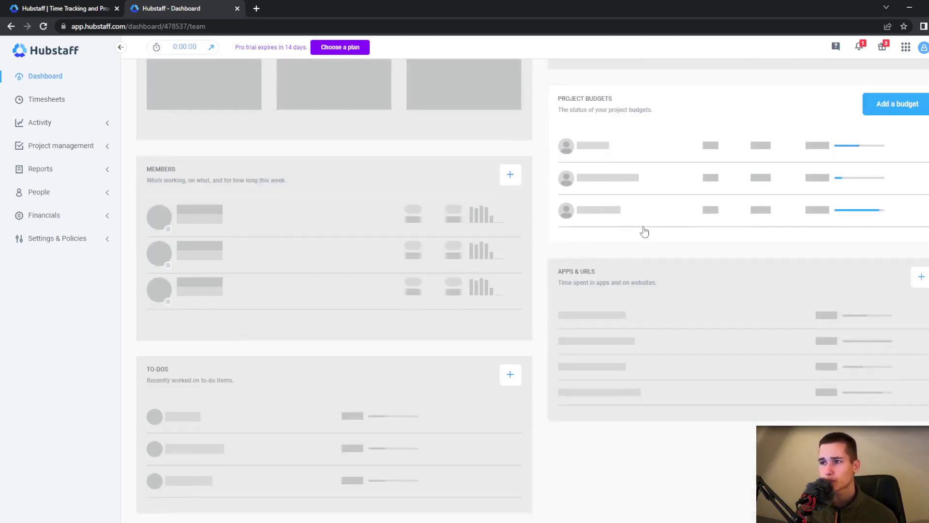
{"action": "mouse_move", "coordinate": [334, 385]}
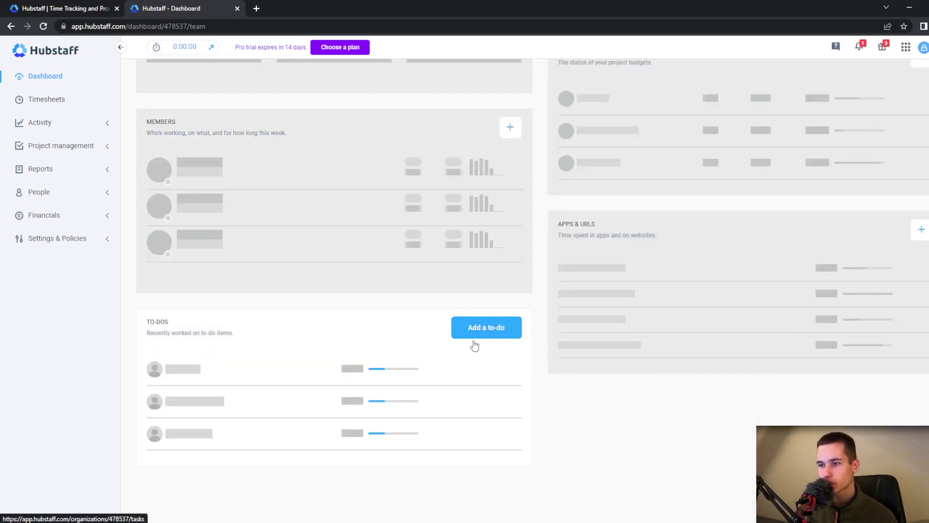
View the To-dos page past its intro, then return to the Dashboard without the member-profiles popup
{"action": "left_click", "coordinate": [476, 328]}
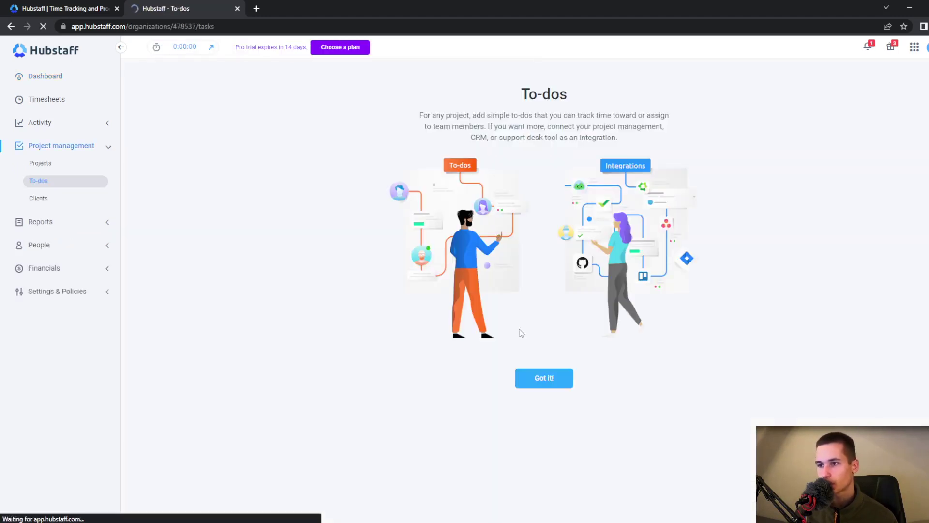
{"action": "left_click", "coordinate": [547, 378]}
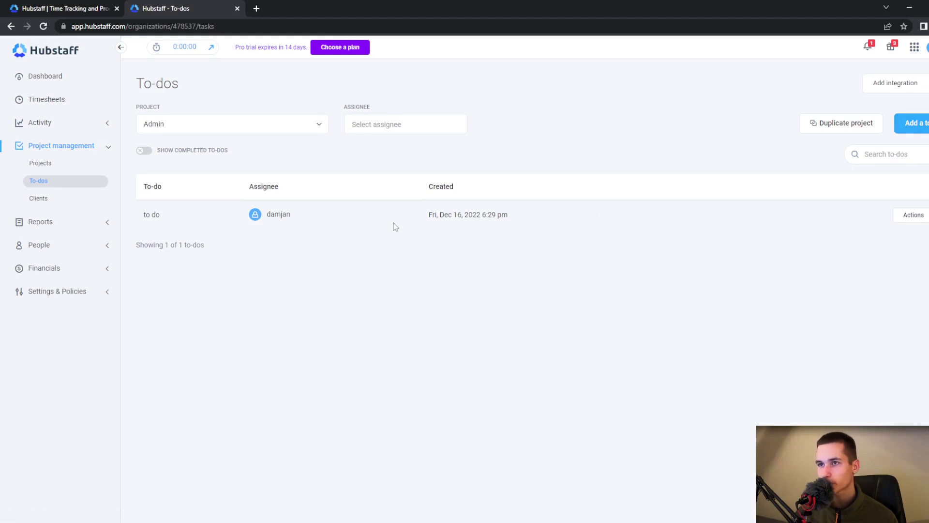
{"action": "left_click", "coordinate": [39, 81]}
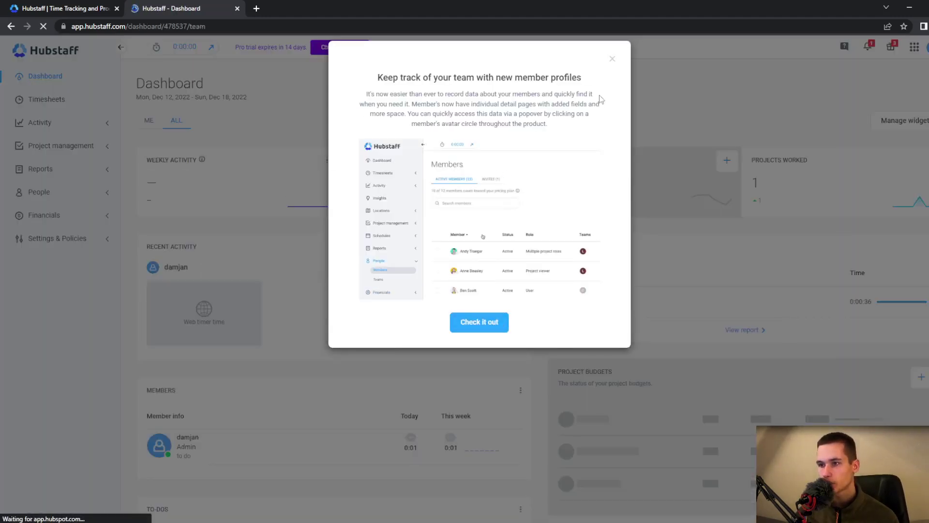
{"action": "left_click", "coordinate": [612, 59]}
{"action": "scroll", "coordinate": [436, 281], "scroll_direction": "down", "scroll_amount": 4}
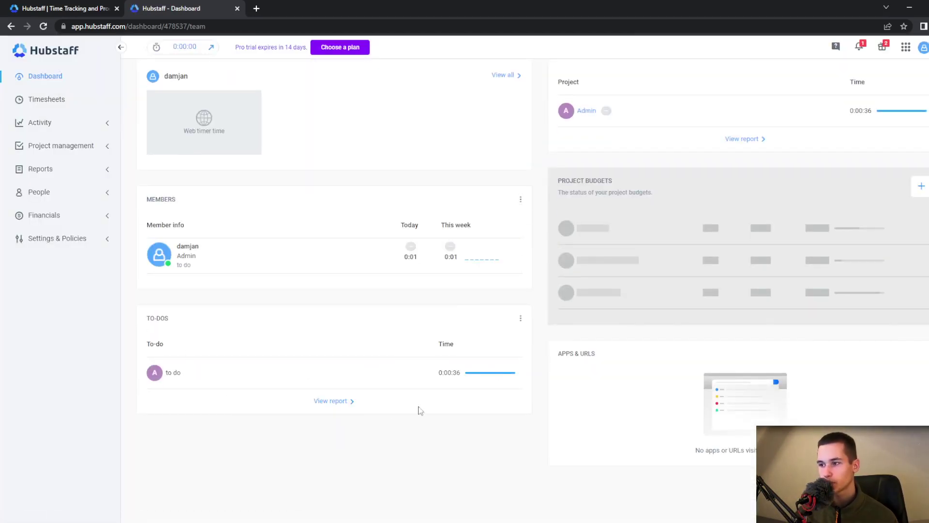
{"action": "left_click", "coordinate": [47, 102]}
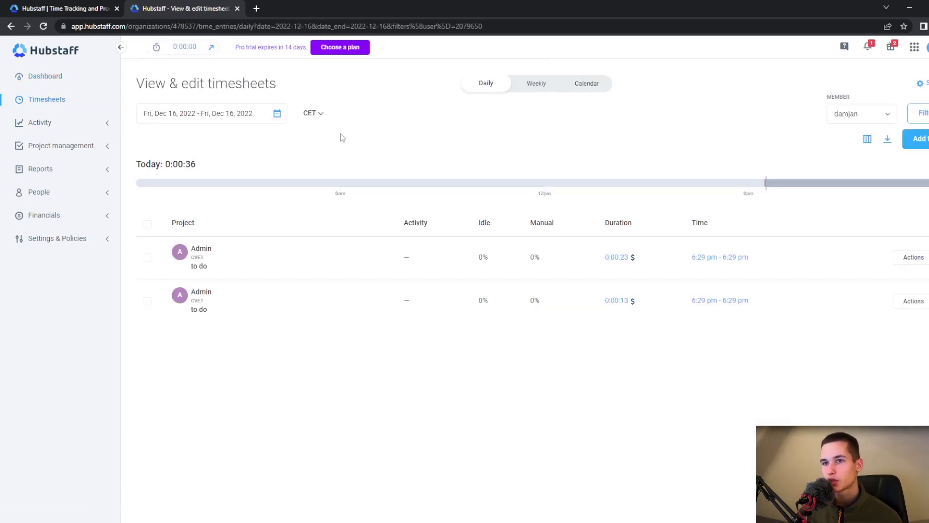
Check today's 0:00:36 timesheet total, opening the Add time form and cancelling it
{"action": "left_click_drag", "start_coordinate": [222, 160], "coordinate": [157, 165]}
{"action": "left_click", "coordinate": [261, 160]}
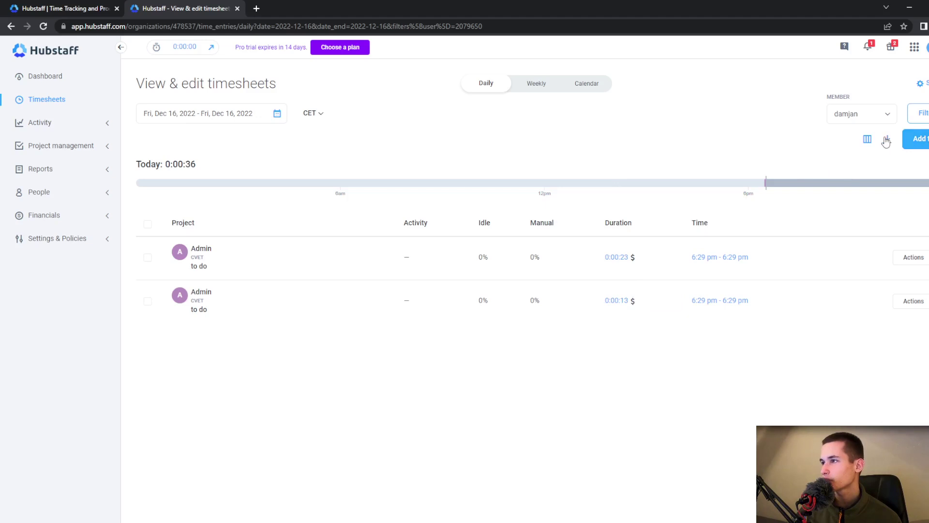
{"action": "left_click", "coordinate": [922, 142]}
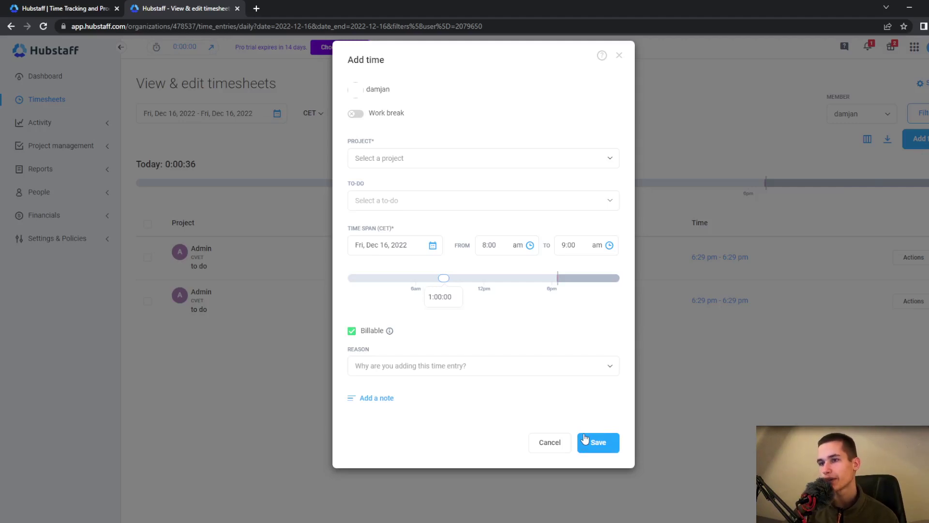
{"action": "left_click", "coordinate": [546, 442]}
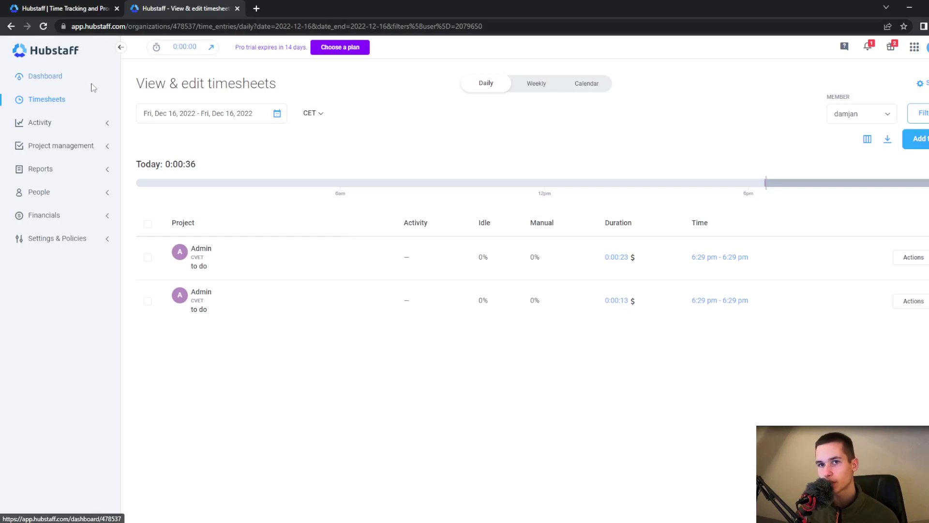
Review the Screenshots activity page, opening and closing its date picker unchanged
{"action": "left_click", "coordinate": [55, 129]}
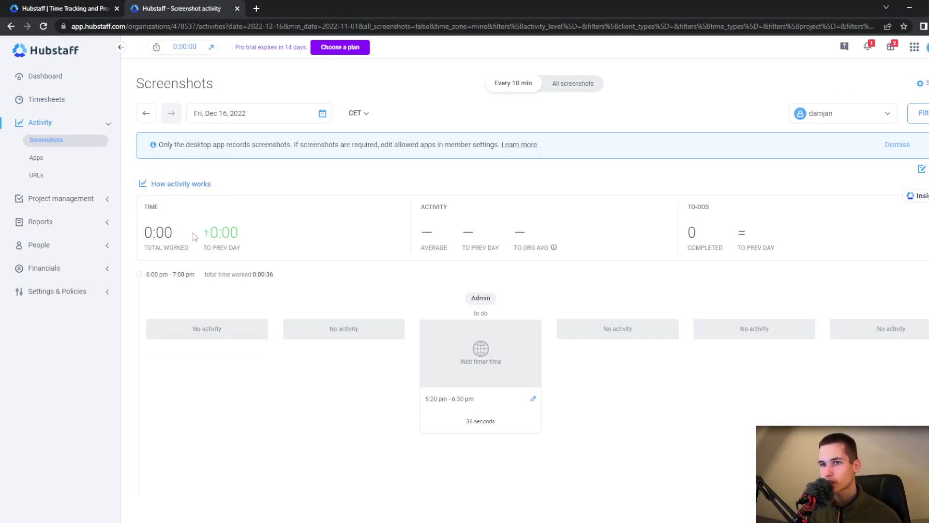
{"action": "left_click_drag", "start_coordinate": [464, 205], "coordinate": [402, 213]}
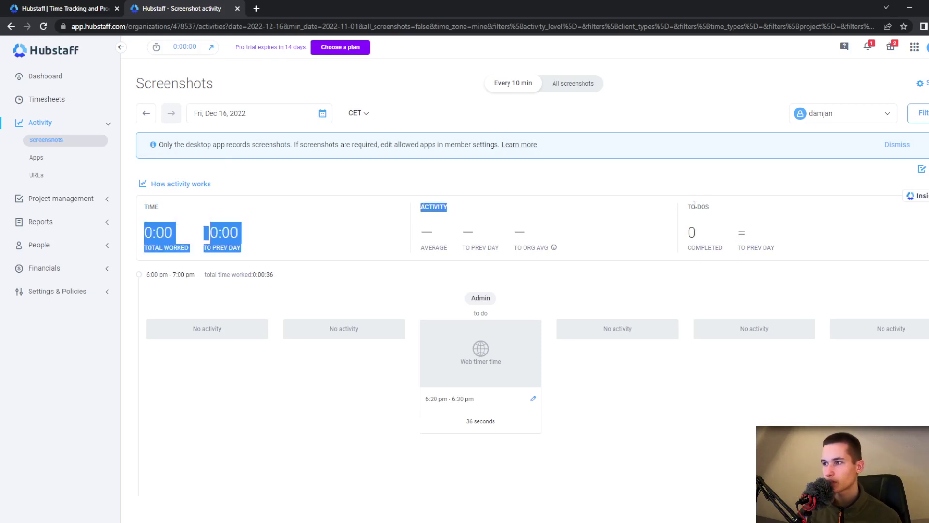
{"action": "left_click", "coordinate": [629, 213]}
{"action": "left_click_drag", "start_coordinate": [727, 213], "coordinate": [675, 209]}
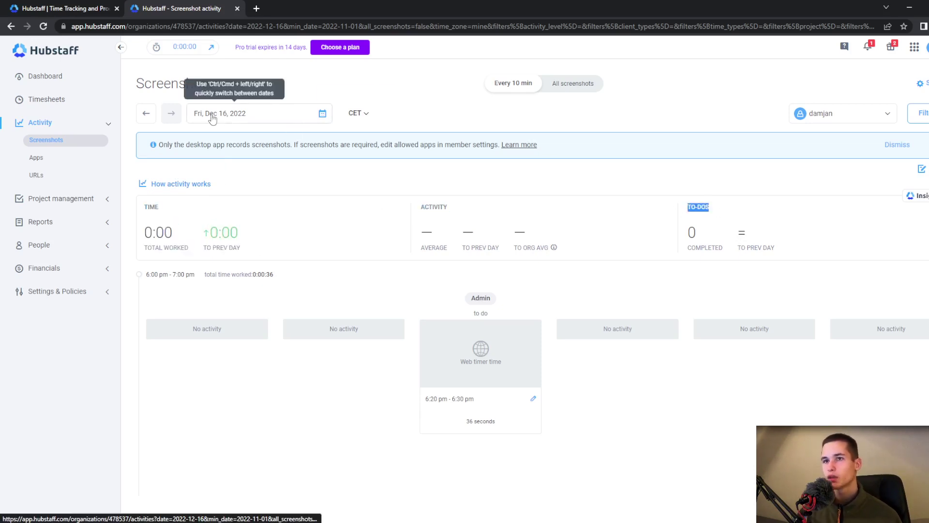
{"action": "left_click", "coordinate": [230, 113]}
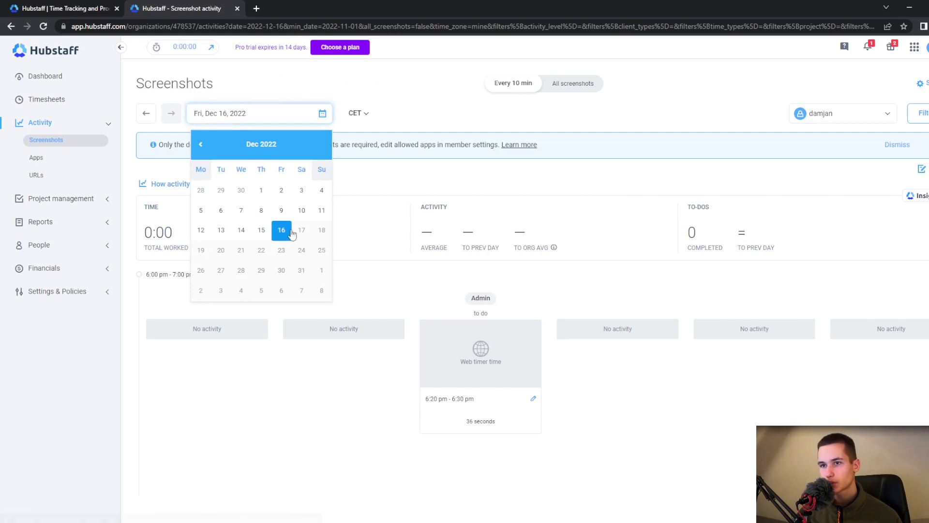
{"action": "left_click", "coordinate": [438, 109]}
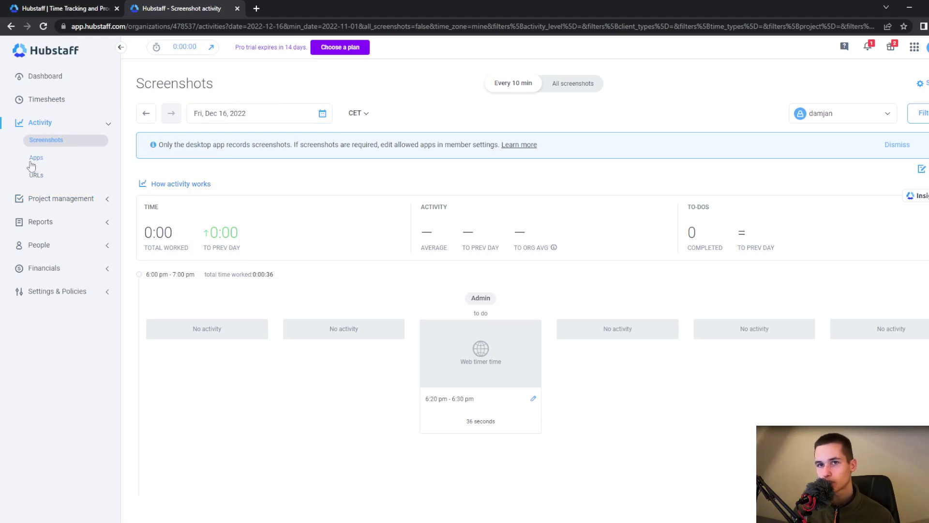
Look over the Apps and URLs activity pages
{"action": "left_click", "coordinate": [50, 162]}
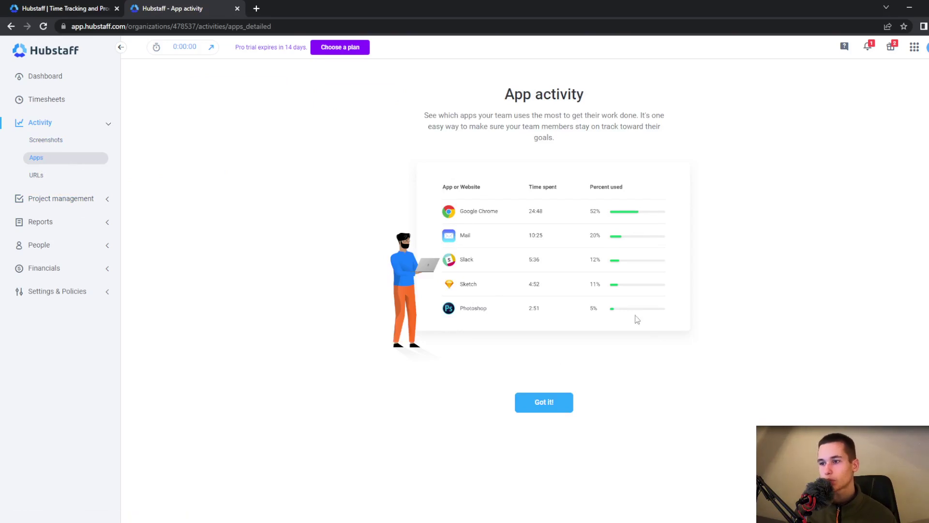
{"action": "left_click", "coordinate": [49, 180]}
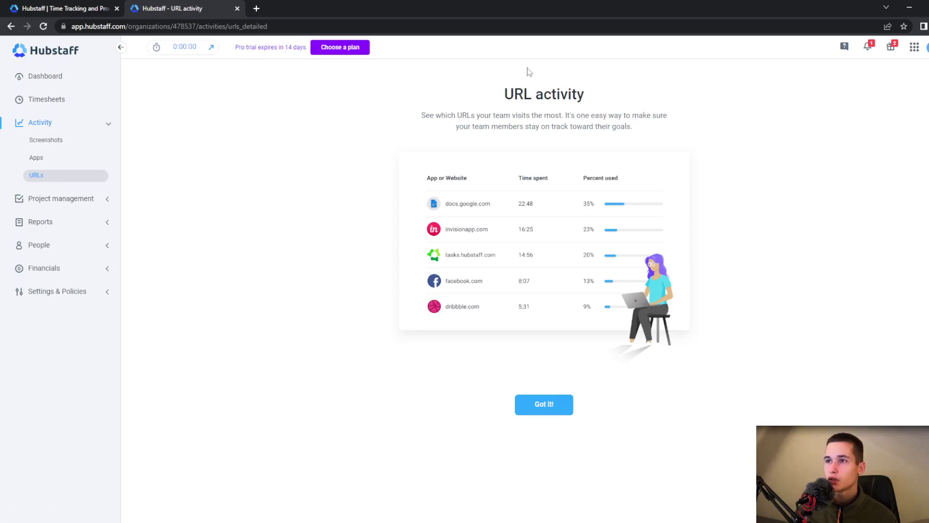
{"action": "left_click_drag", "start_coordinate": [504, 94], "coordinate": [561, 95]}
{"action": "left_click", "coordinate": [639, 97]}
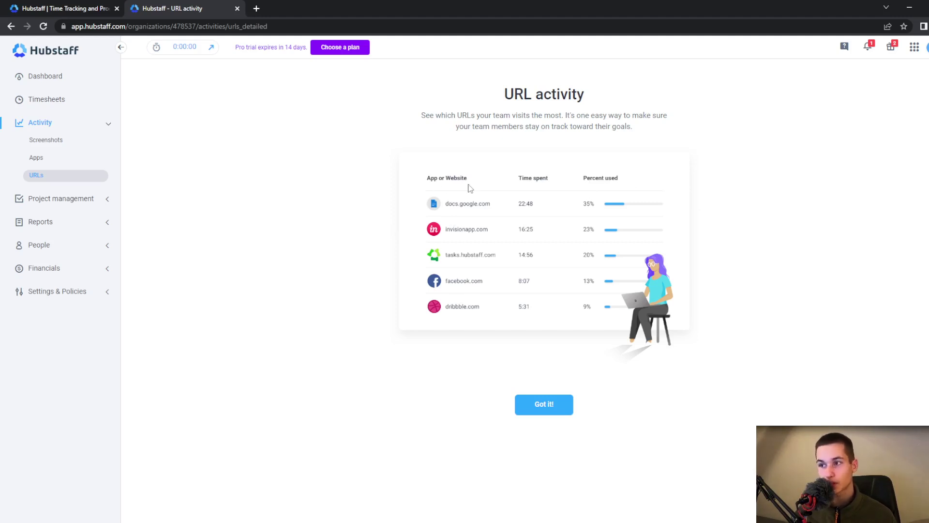
{"action": "left_click", "coordinate": [81, 204]}
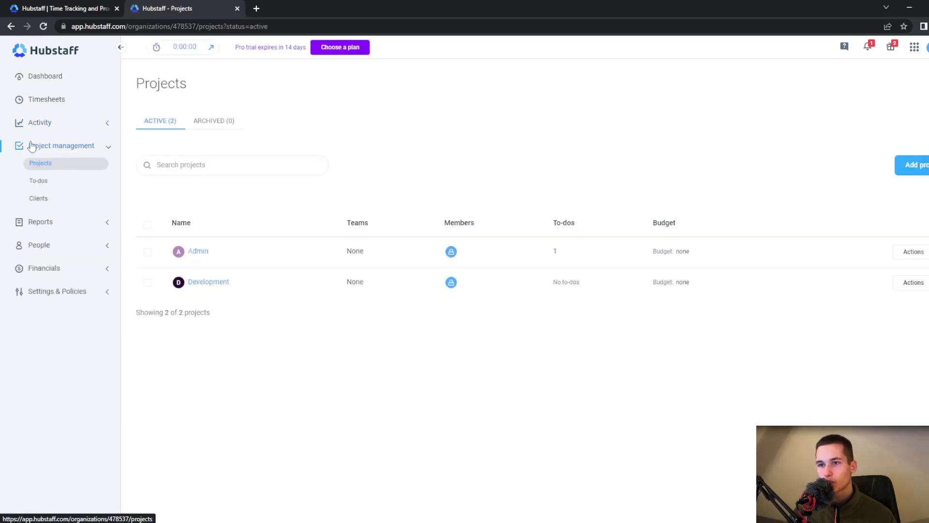
Browse the Reports catalogue past its welcome popup, then open People > Members
{"action": "left_click", "coordinate": [61, 222]}
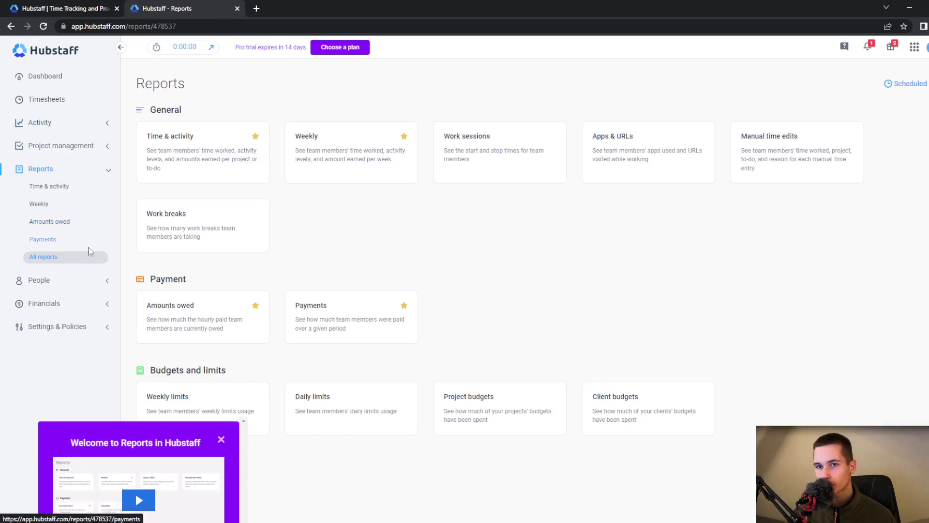
{"action": "left_click", "coordinate": [221, 383]}
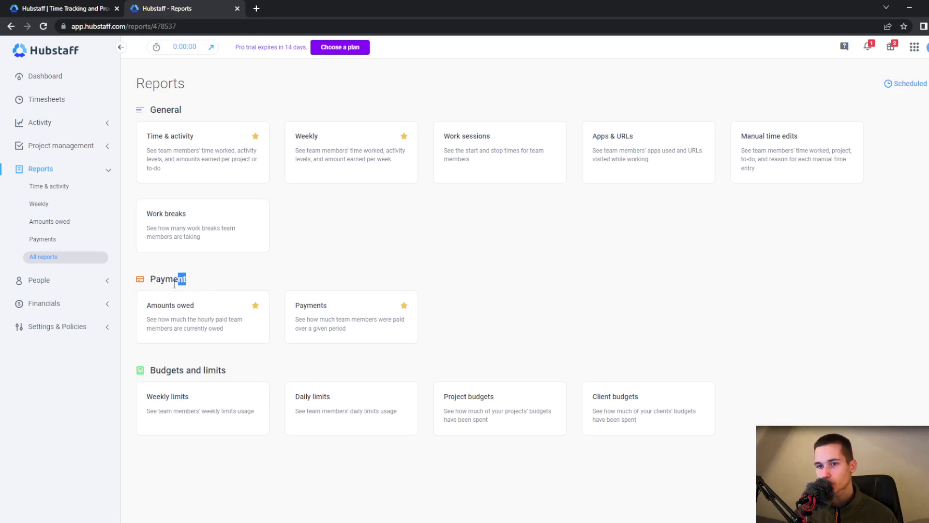
{"action": "left_click_drag", "start_coordinate": [214, 363], "coordinate": [355, 366]}
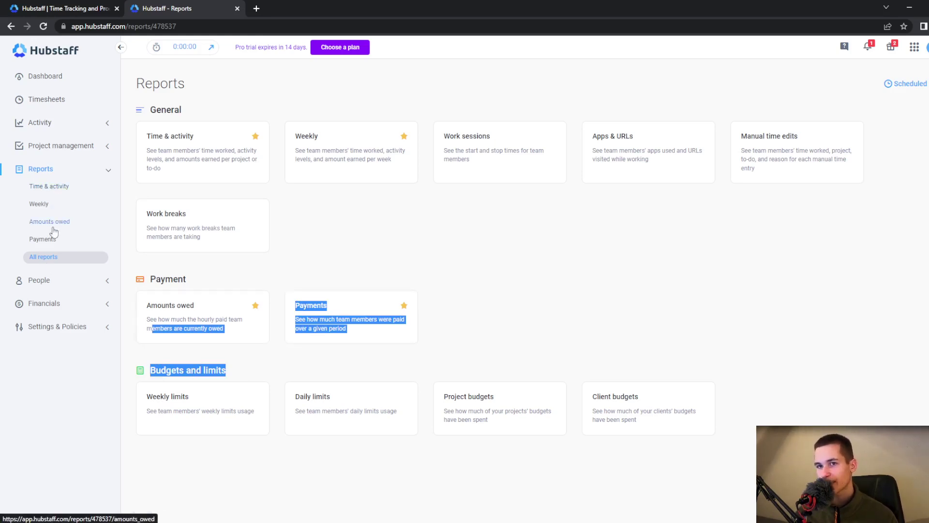
{"action": "left_click", "coordinate": [52, 286]}
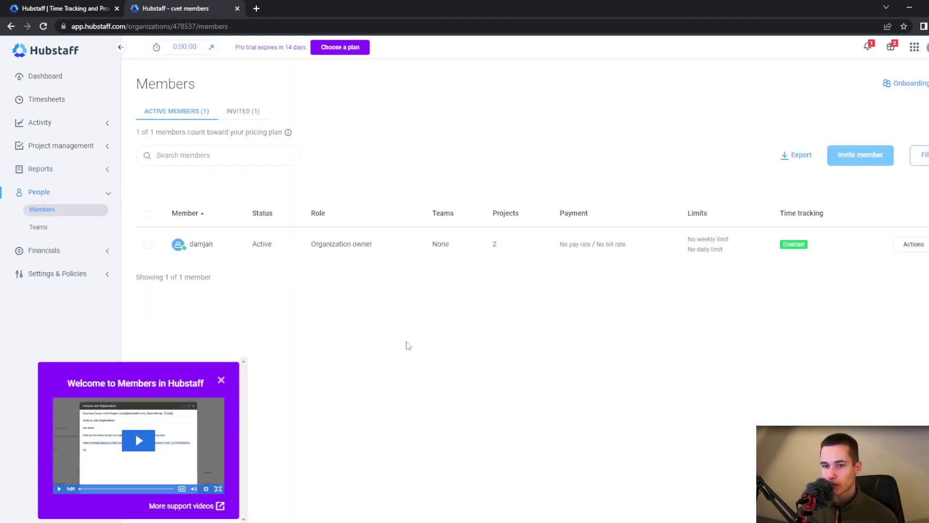
Dismiss the Members popup, check the empty Send payments page, then go to Settings & Policies
{"action": "left_click", "coordinate": [221, 380]}
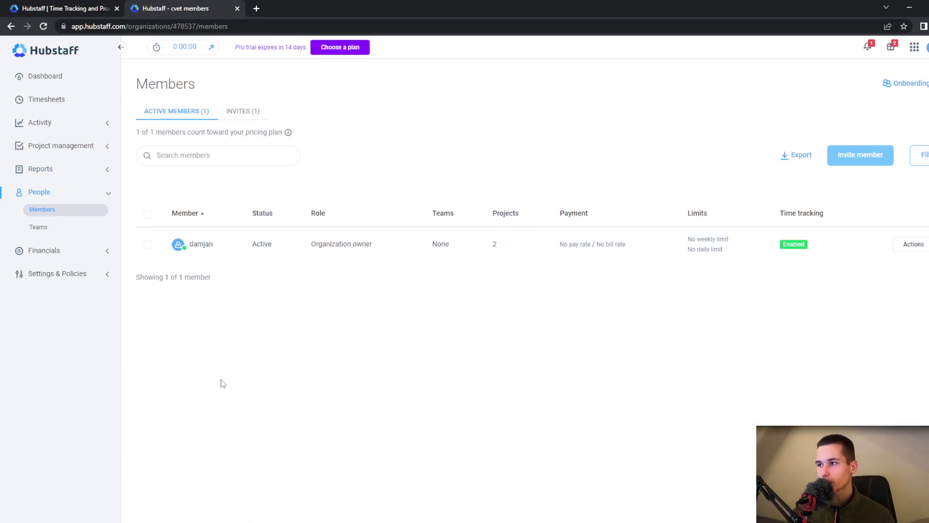
{"action": "left_click", "coordinate": [77, 252]}
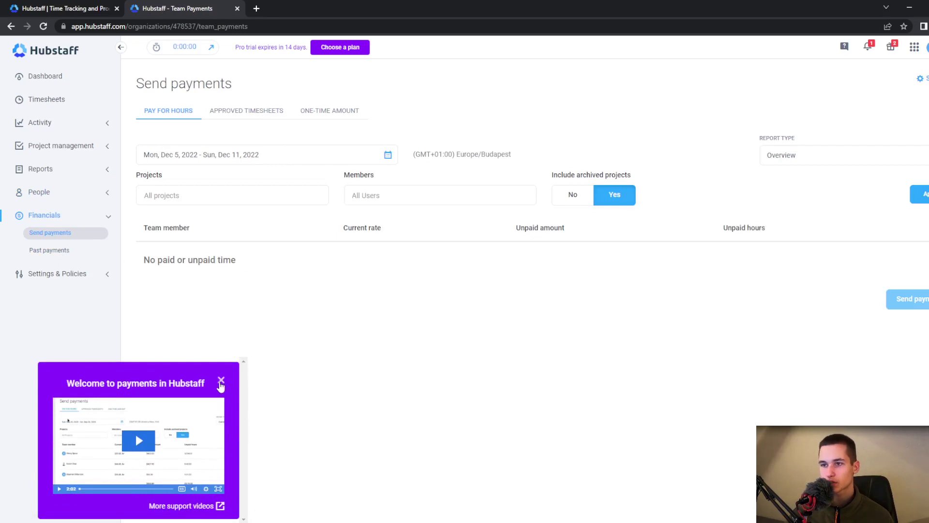
{"action": "triple_click", "coordinate": [239, 264]}
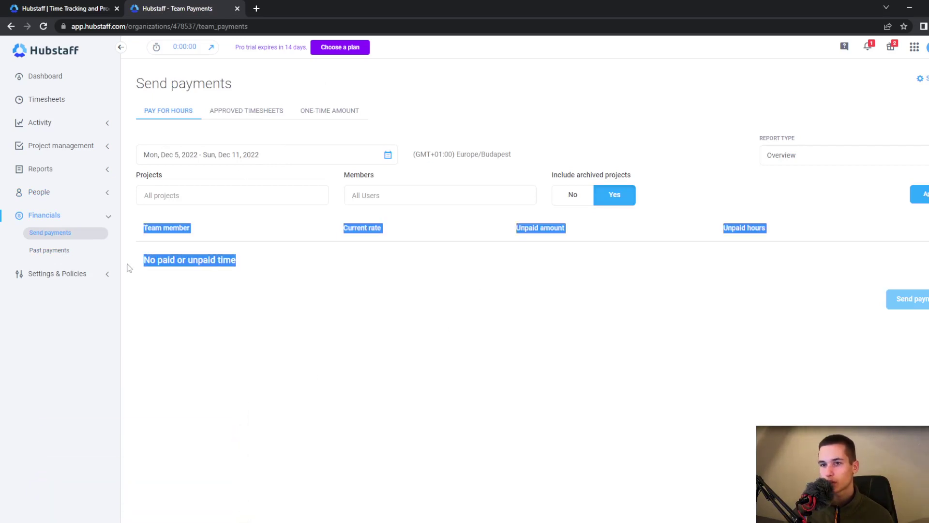
{"action": "left_click", "coordinate": [280, 269]}
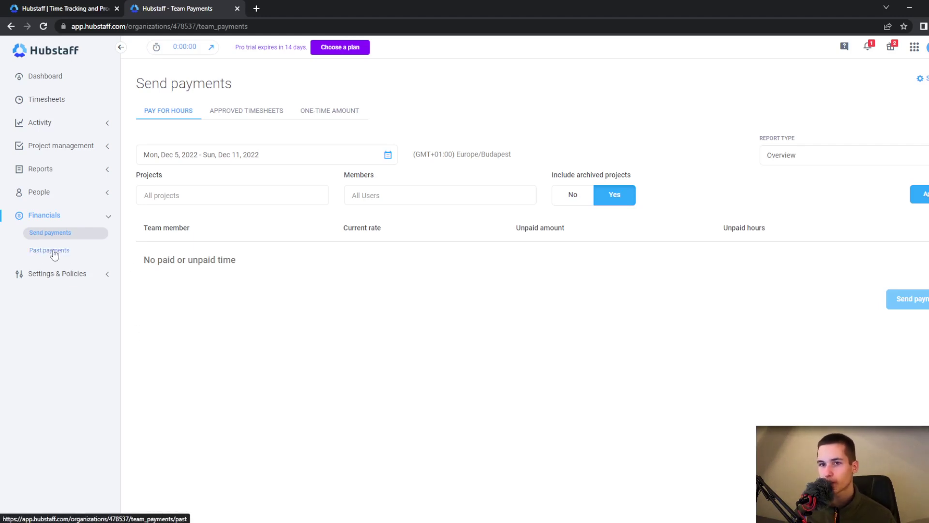
{"action": "left_click", "coordinate": [61, 274]}
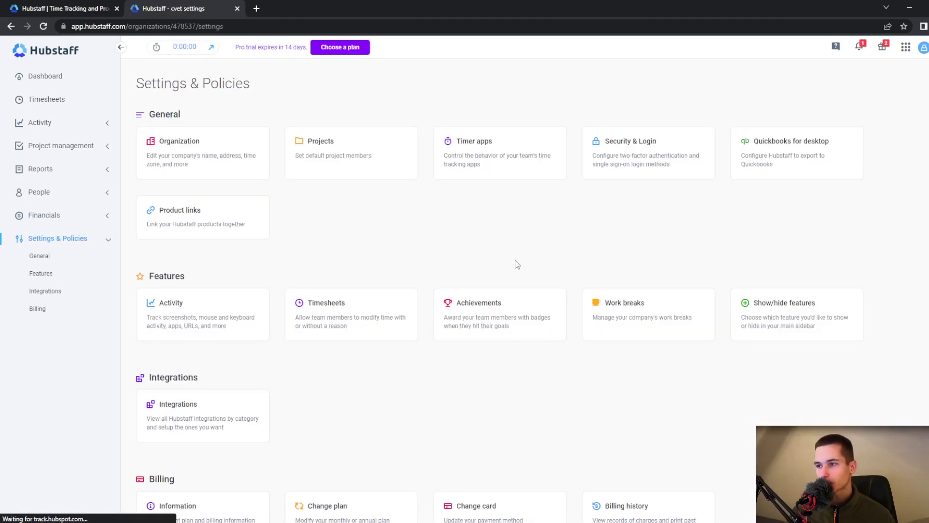